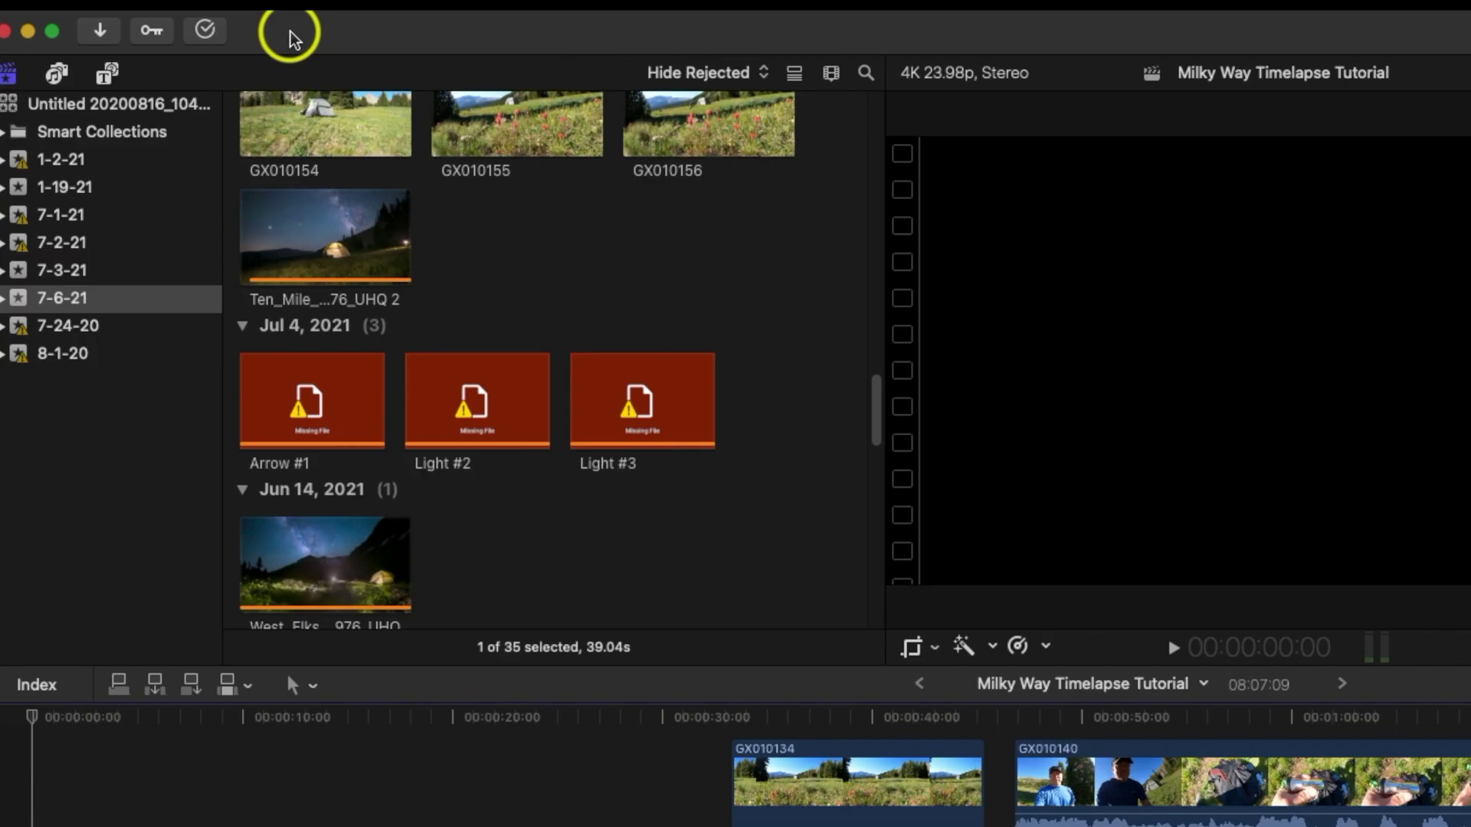
Start a new project named 'Ten Mile Milky Way'
left_click(187, 2)
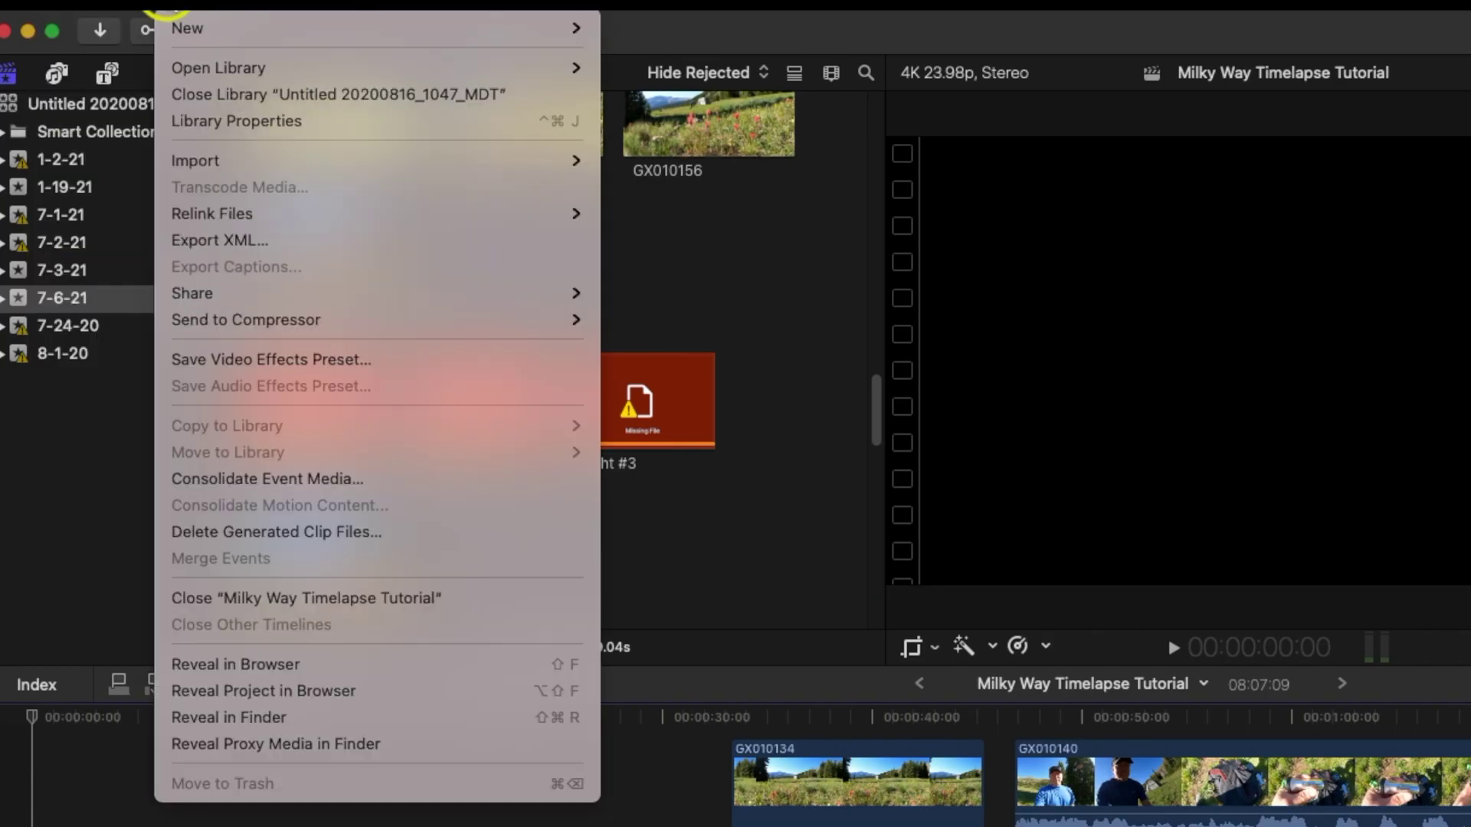
mouse_move(184, 28)
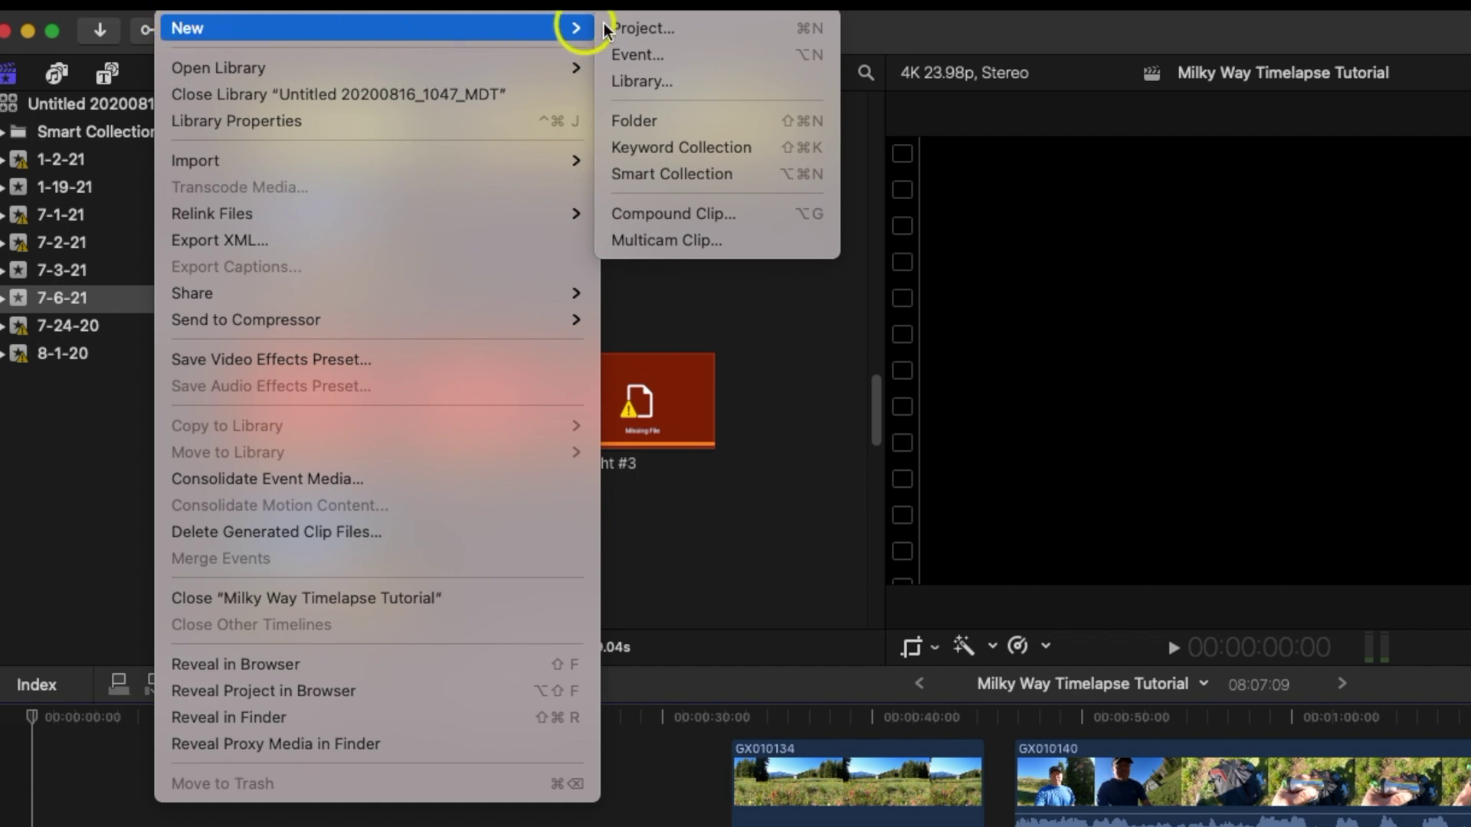
left_click(651, 31)
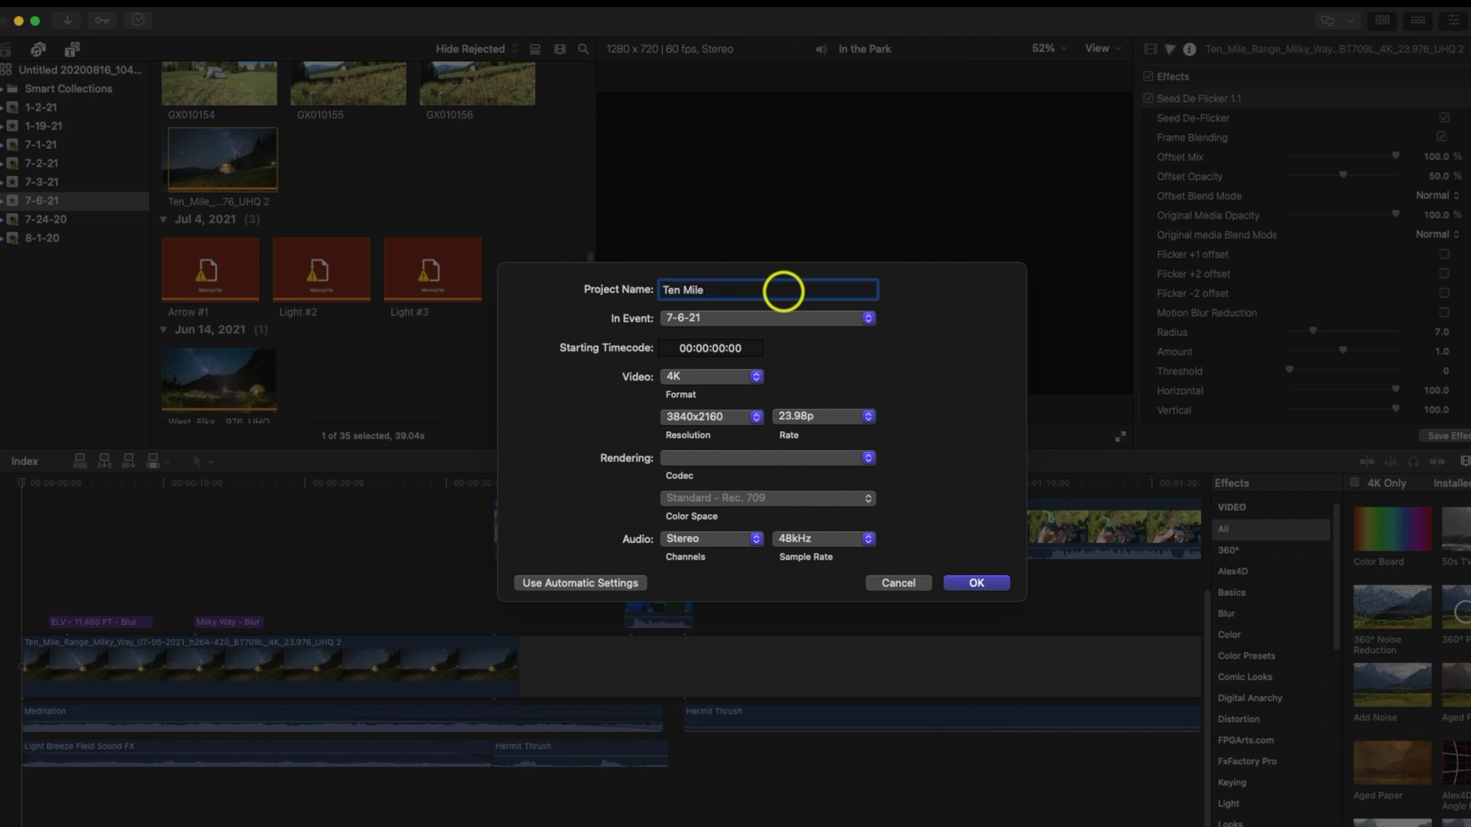
type("Ten Mile Mi")
type("lky Way")
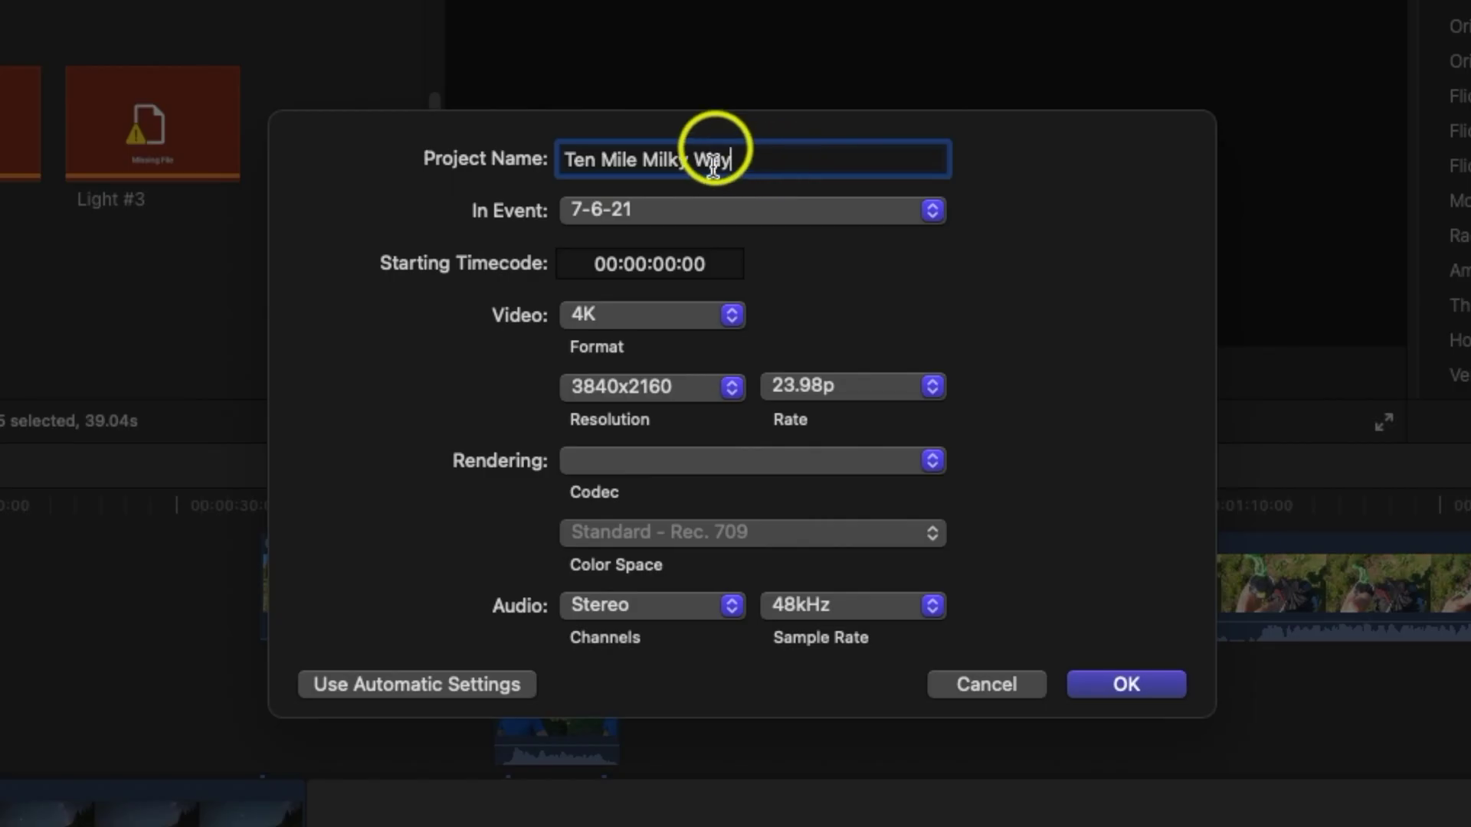
Set the video format to Custom at 1080 × 1350, 23.98p, and confirm
left_click(654, 315)
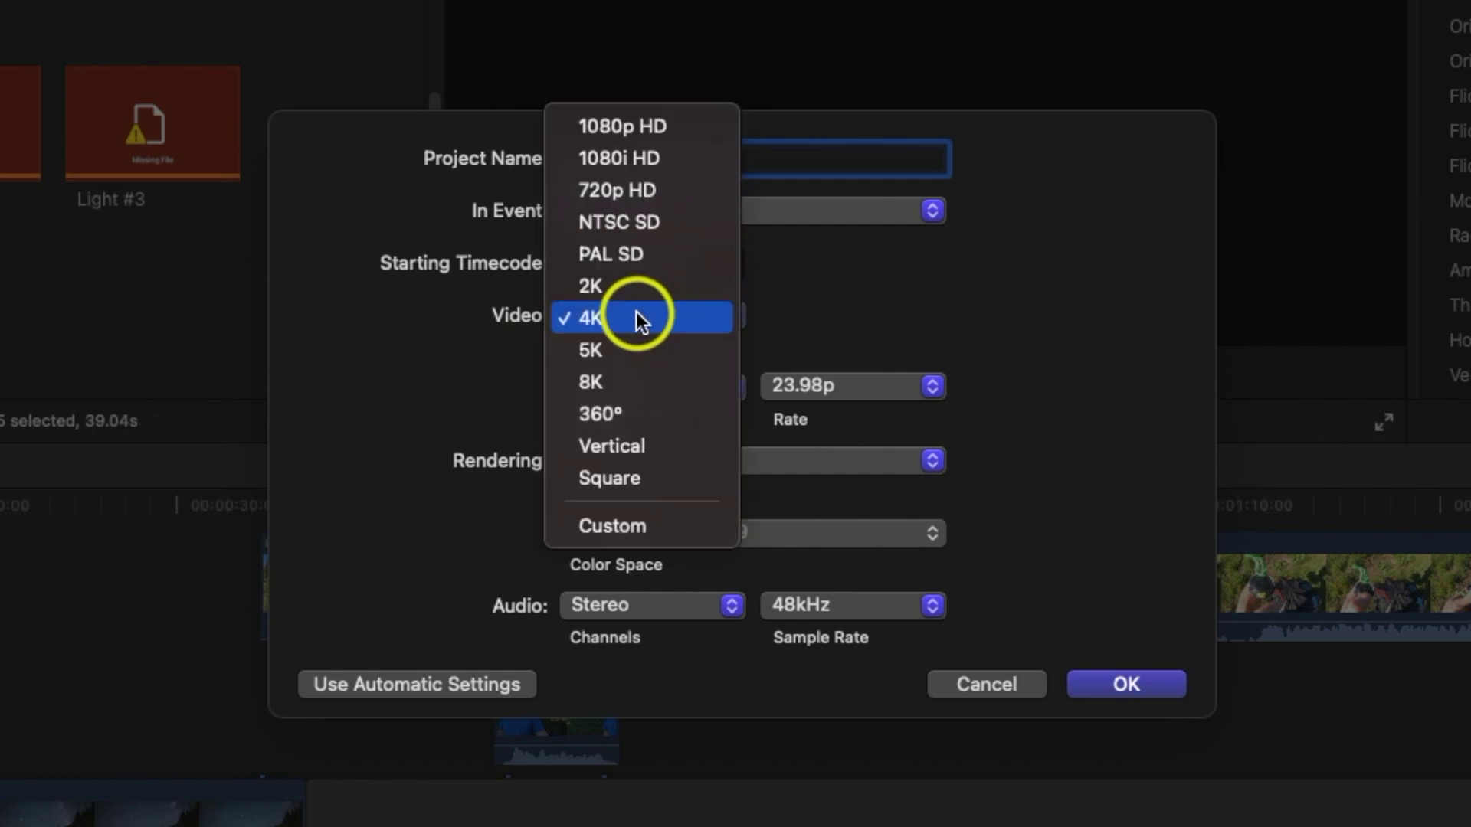
left_click(644, 526)
left_click(588, 355)
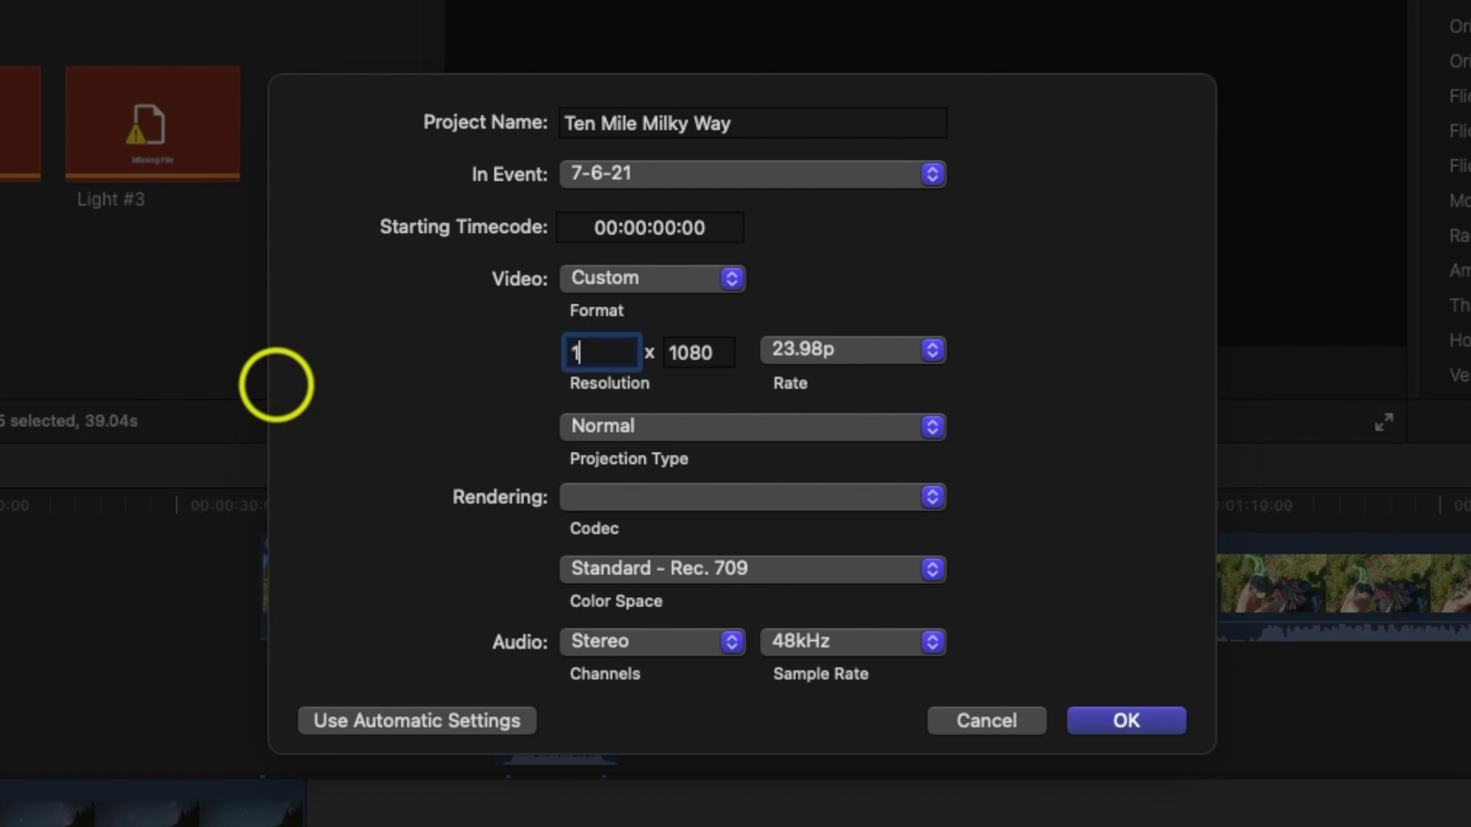
type("1080")
key("Tab")
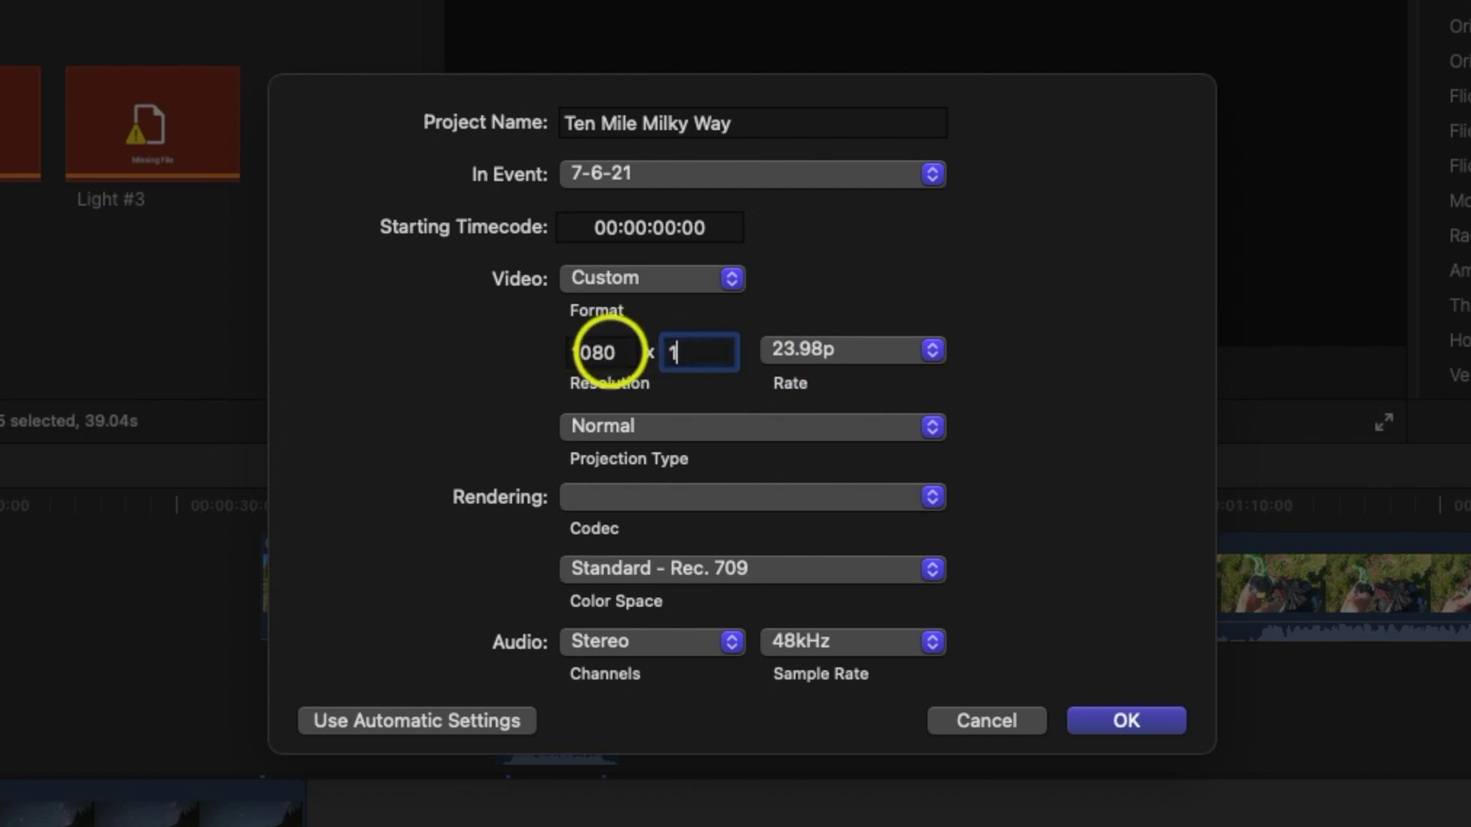
type("1350")
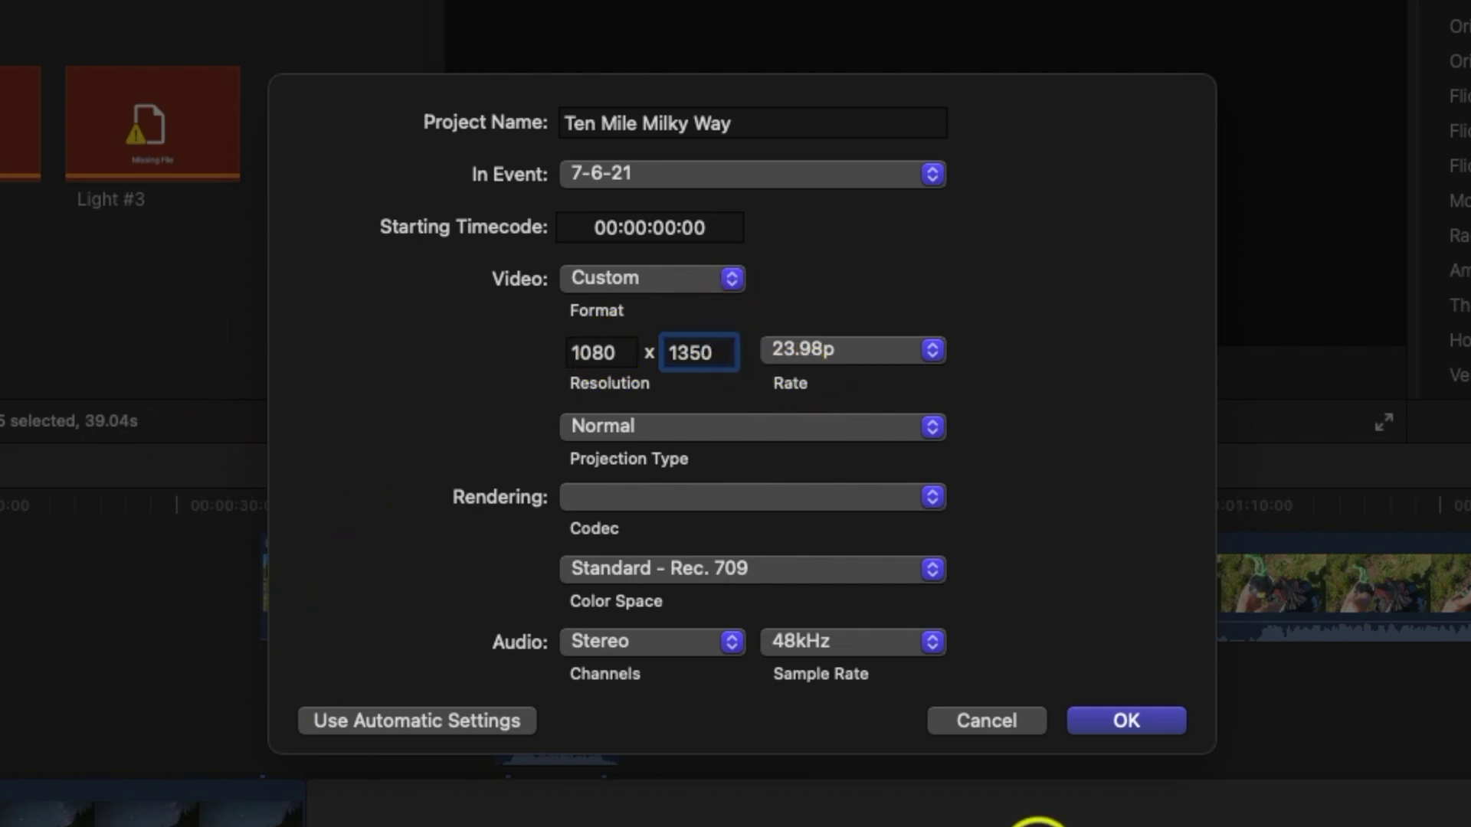
left_click(1142, 720)
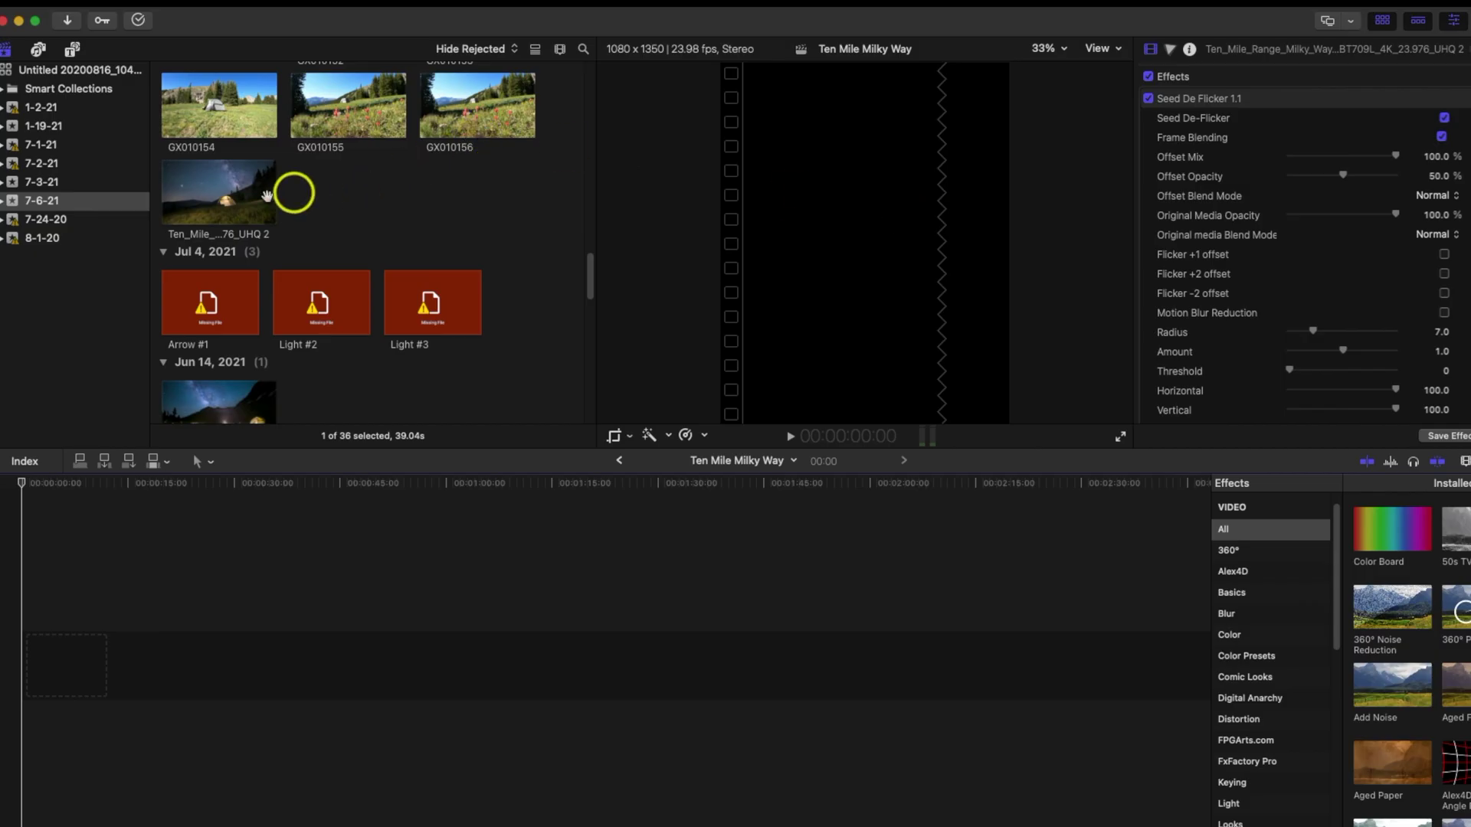
Place the Ten_Mile_Range_Milky_Way timelapse clip at the start of the timeline
left_click(203, 200)
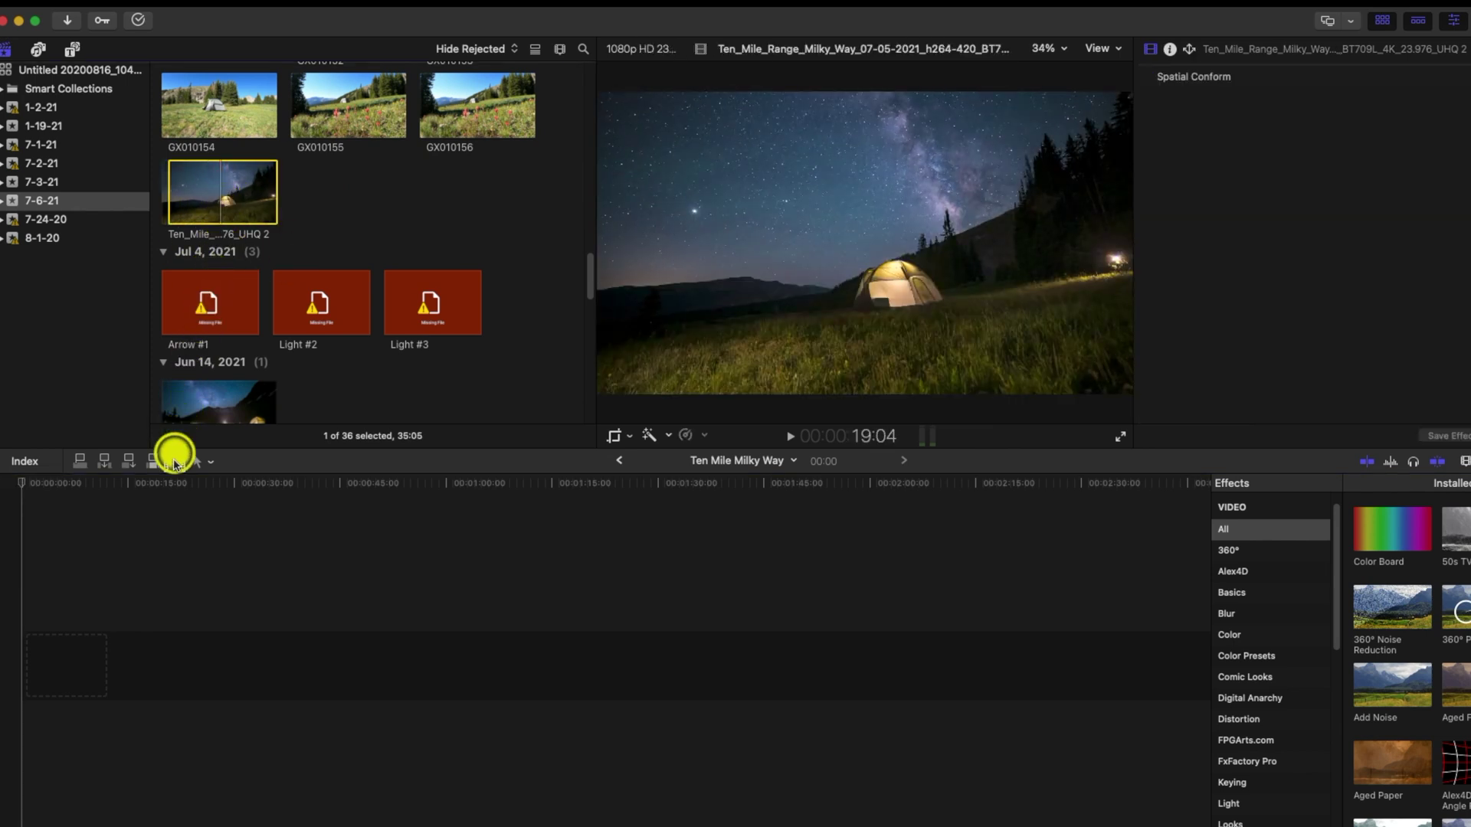
left_click_drag(174, 462, 12, 663)
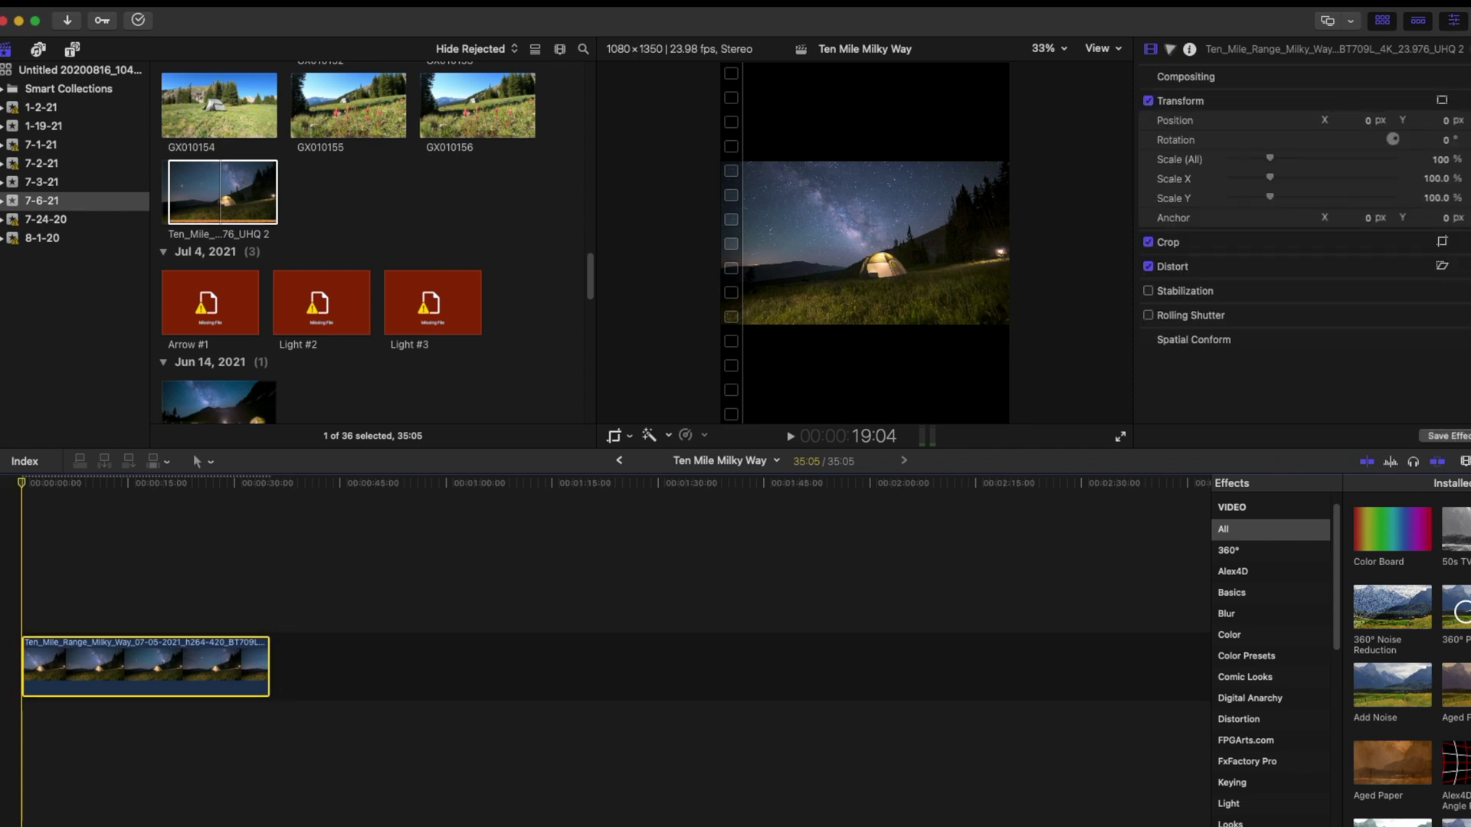
left_click(102, 551)
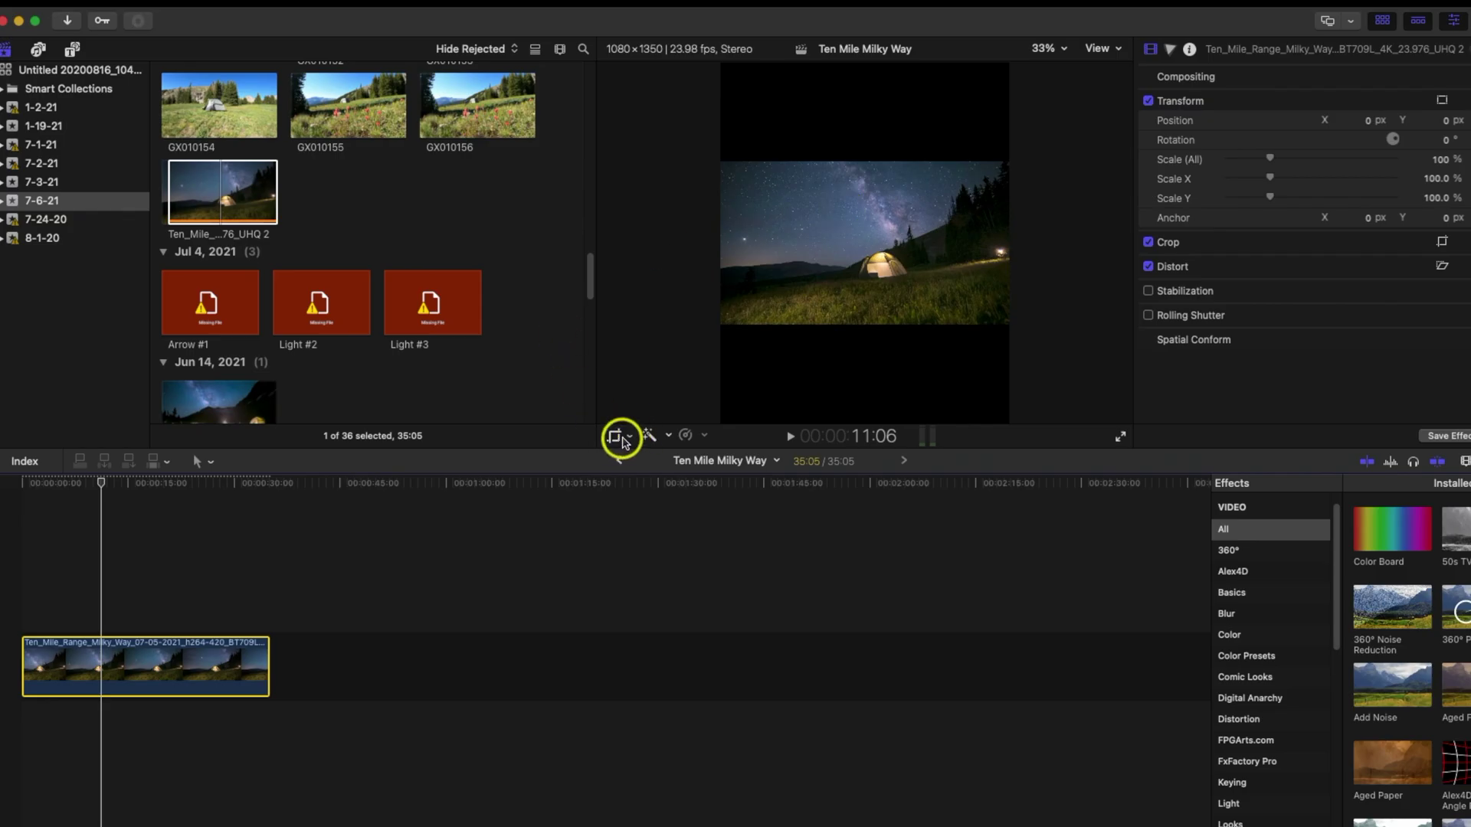
Enlarge the clip with the Transform controls to 229.35% so it fills the 1080×1350 frame
left_click(625, 437)
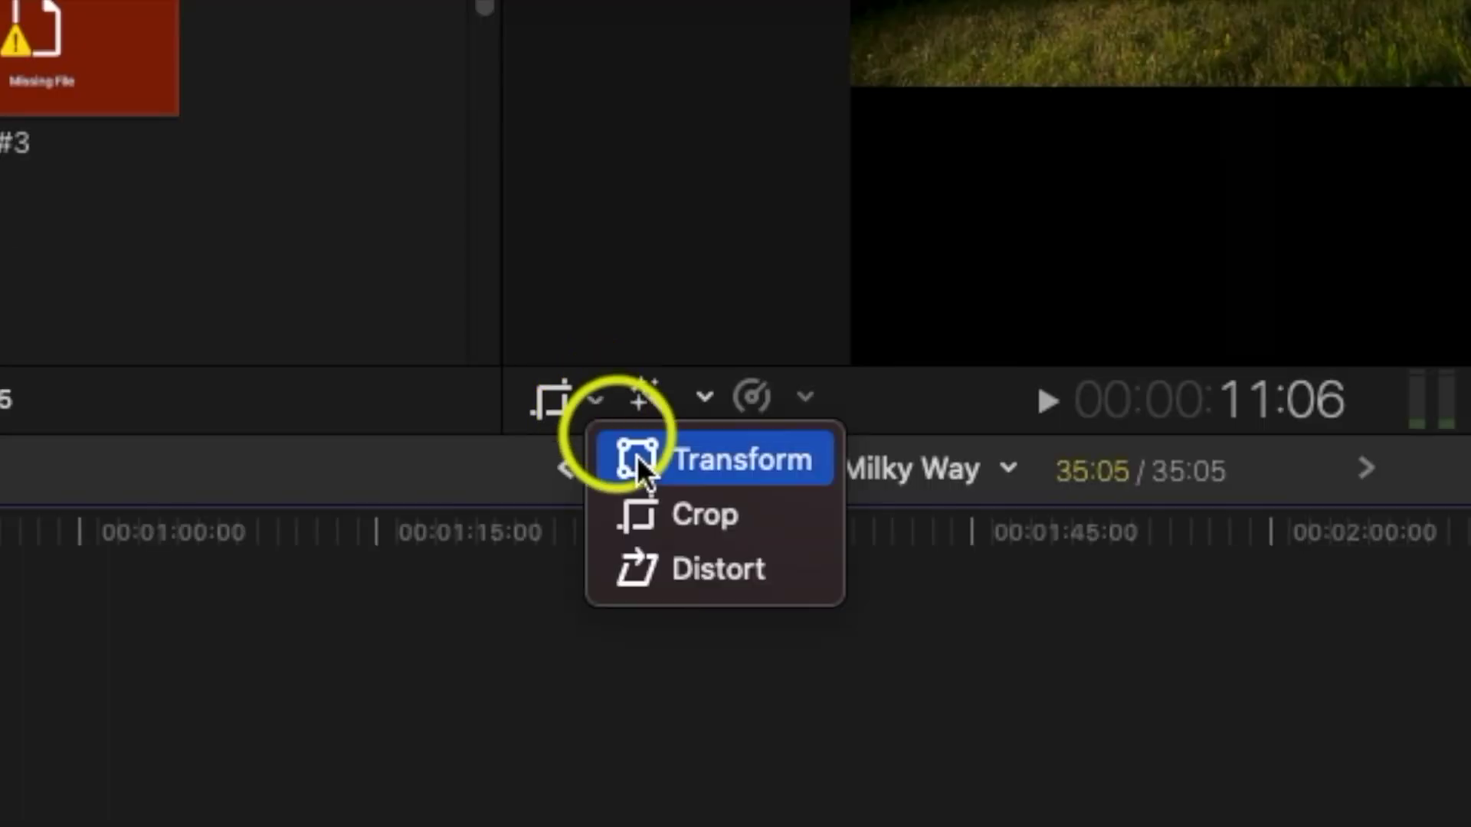
left_click(661, 467)
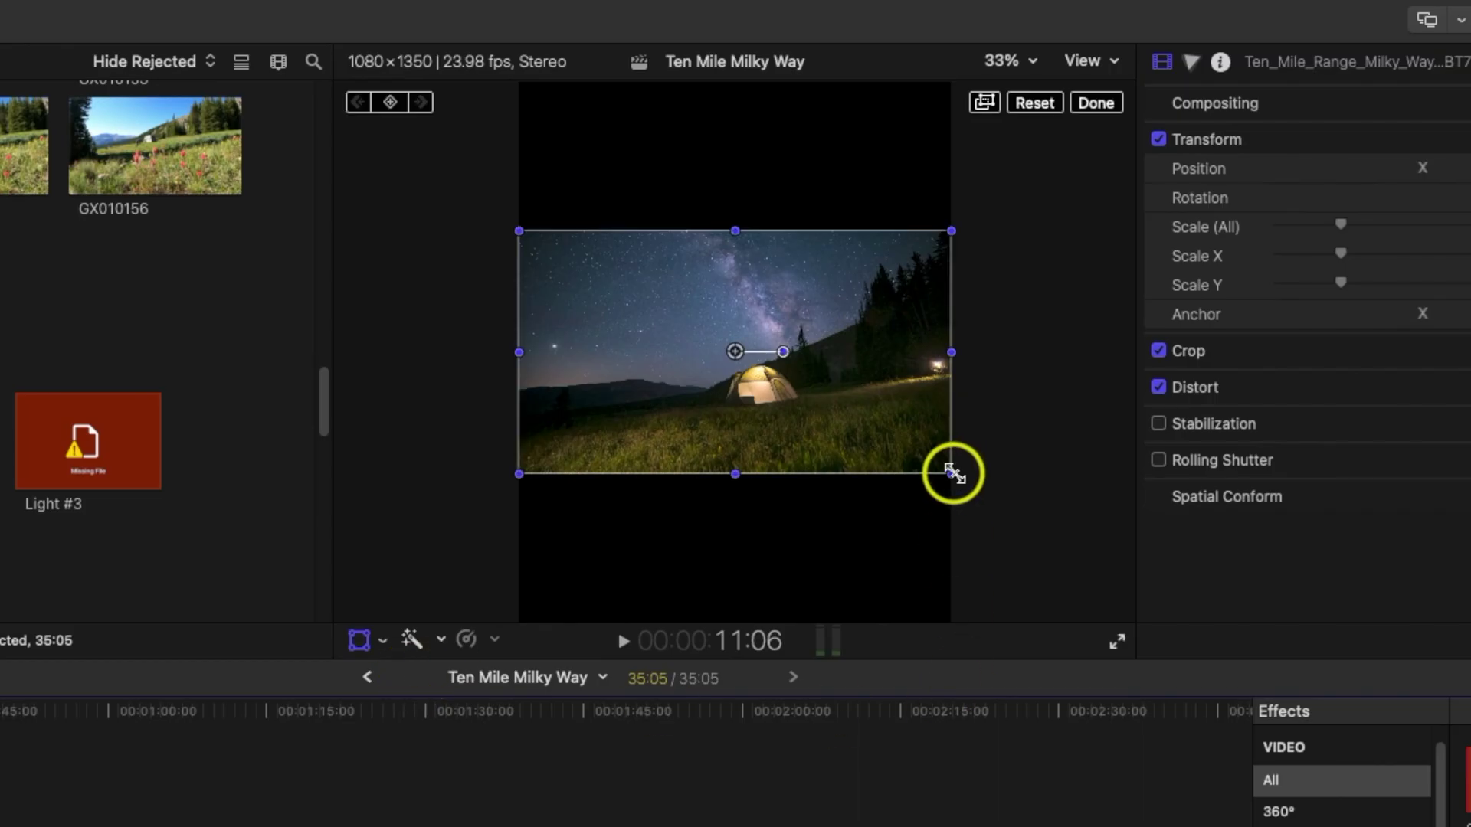
left_click_drag(953, 475, 1057, 635)
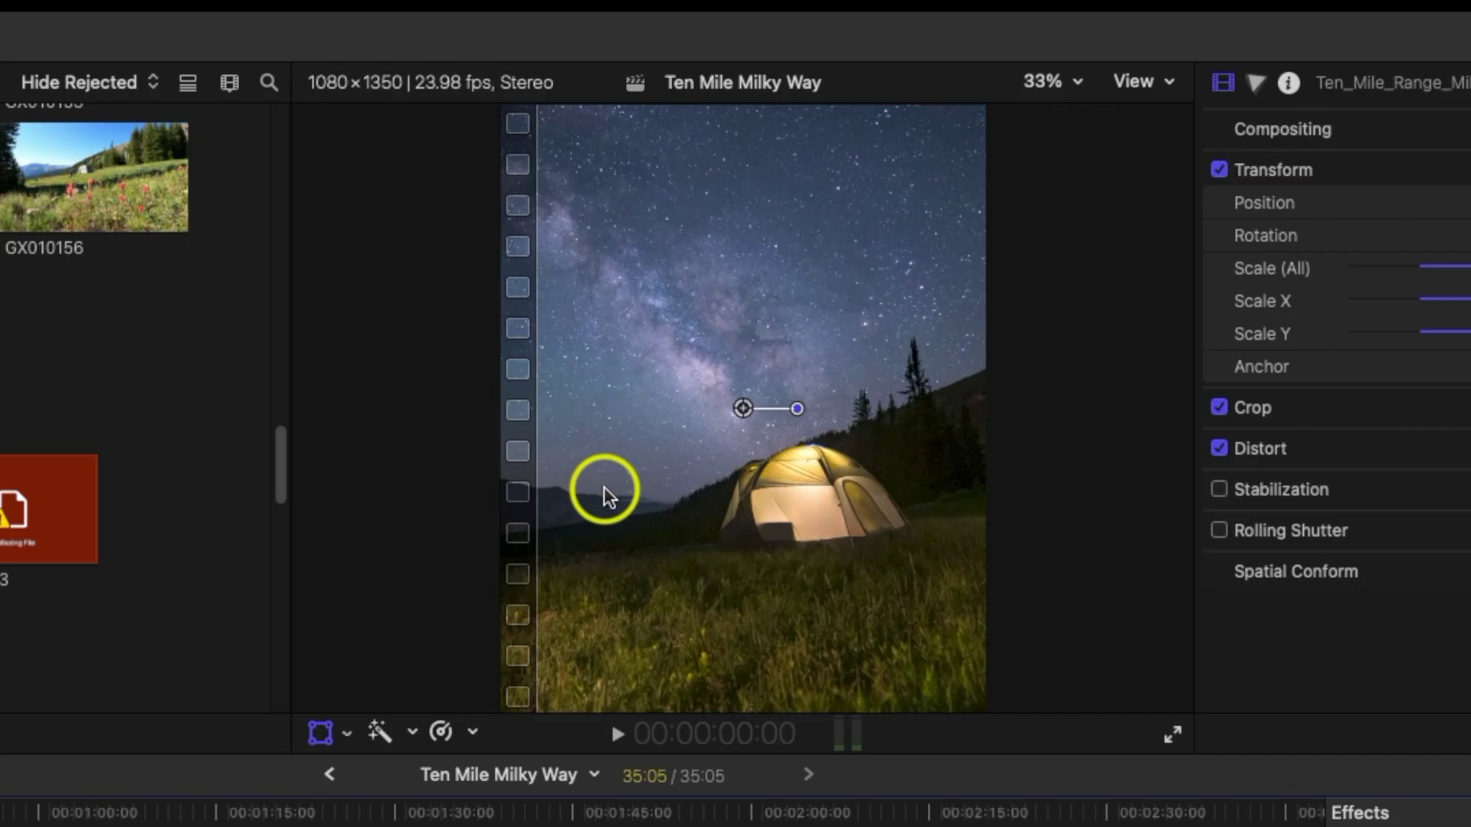
Animate the clip's position so it pans to X -650 px by the last frame
left_click_drag(780, 289, 813, 289)
mouse_move(656, 479)
left_mouse_down()
mouse_move(697, 481)
mouse_move(659, 480)
left_mouse_up()
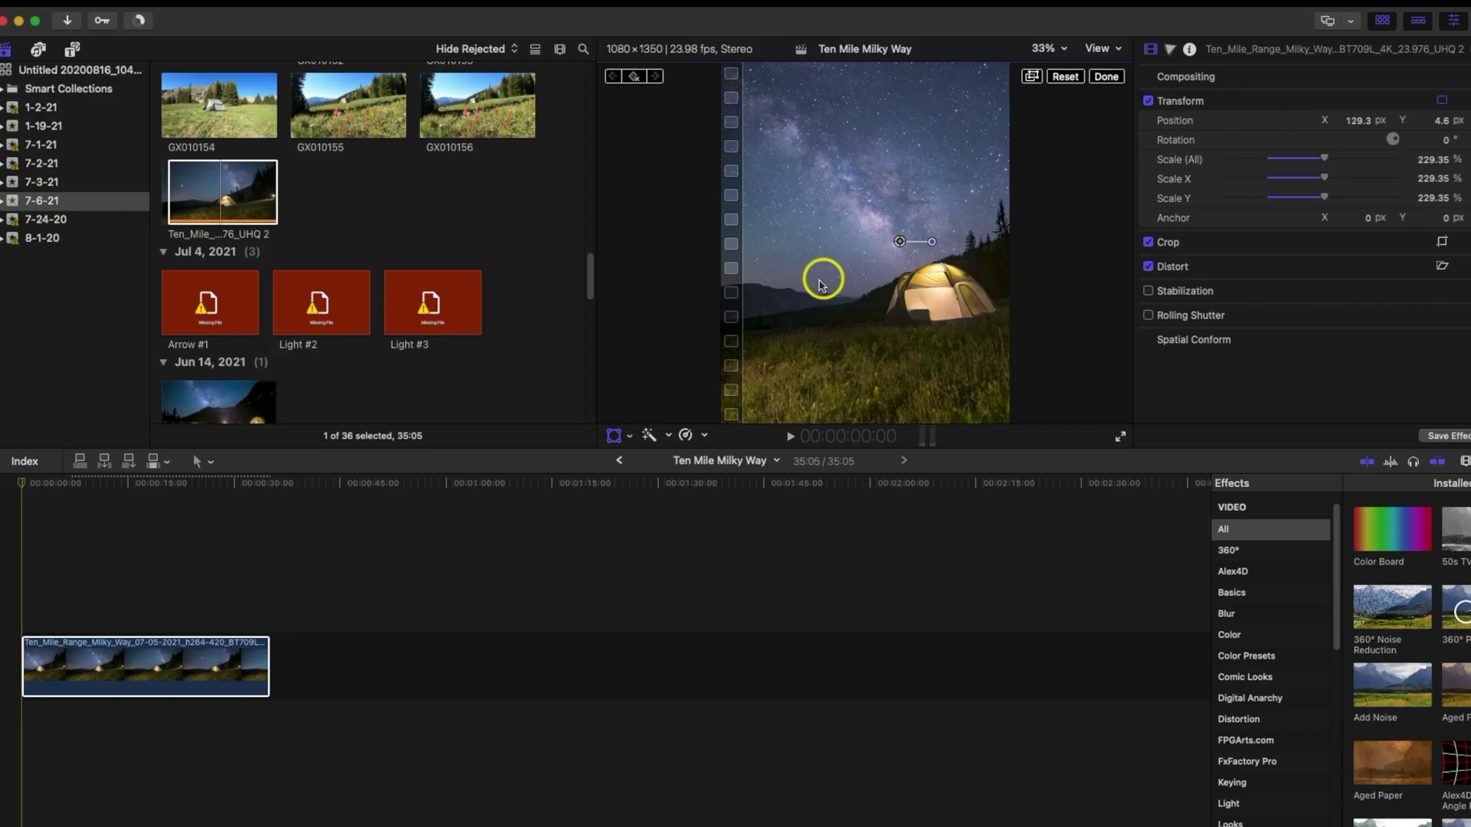
left_click(24, 483)
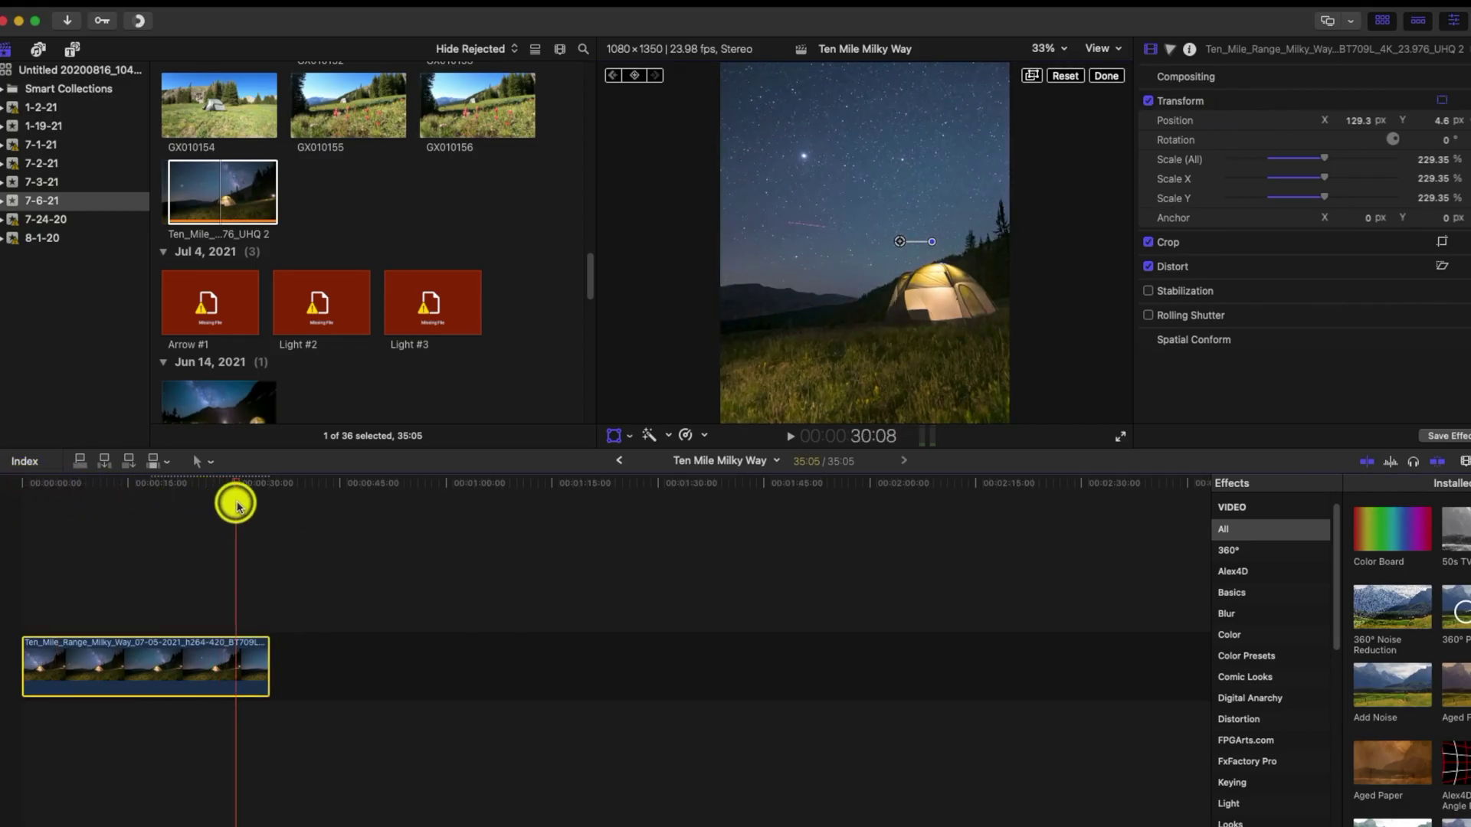
left_click(260, 506)
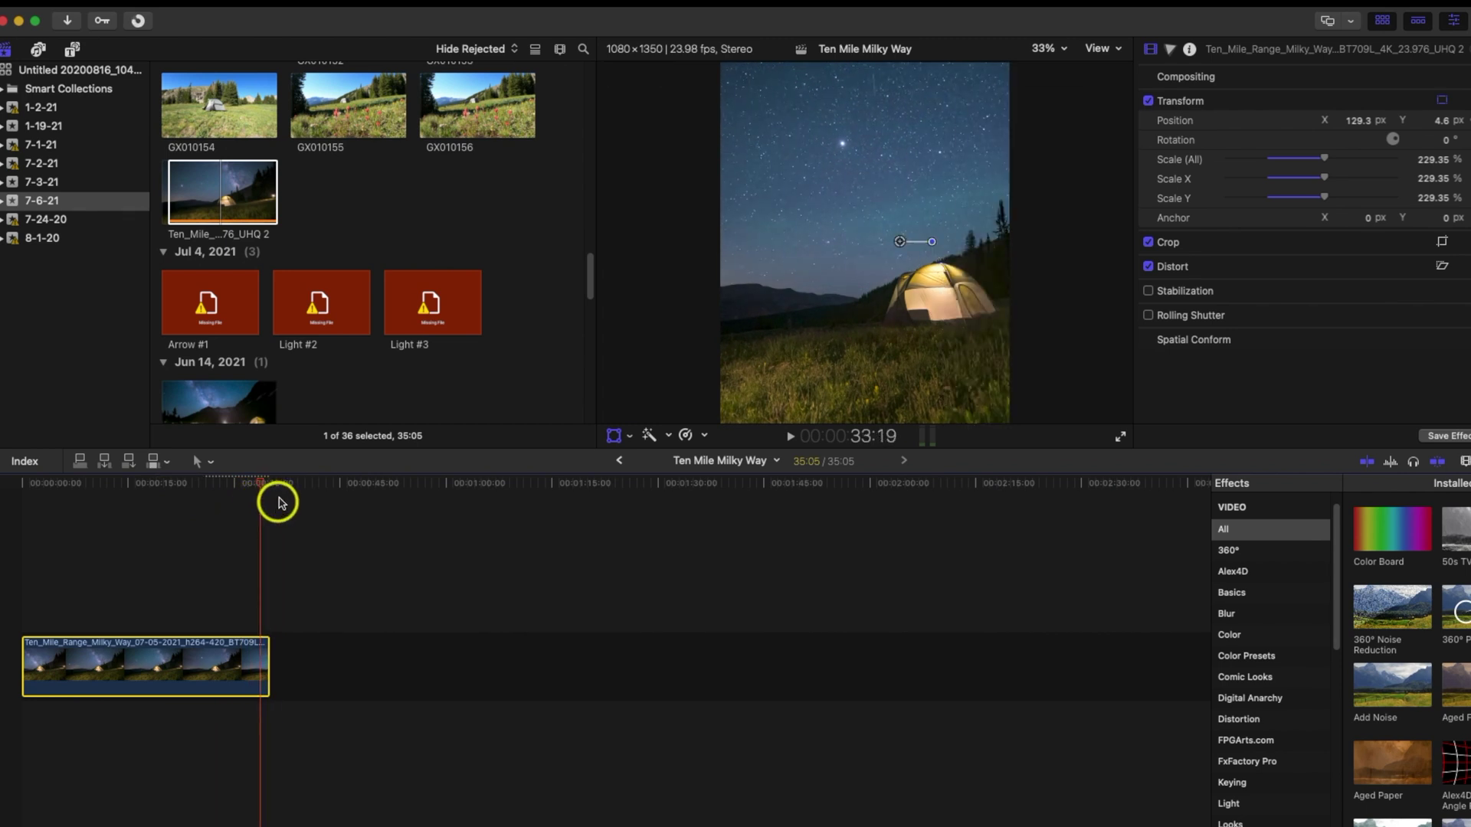
left_click(266, 484)
key("Left")
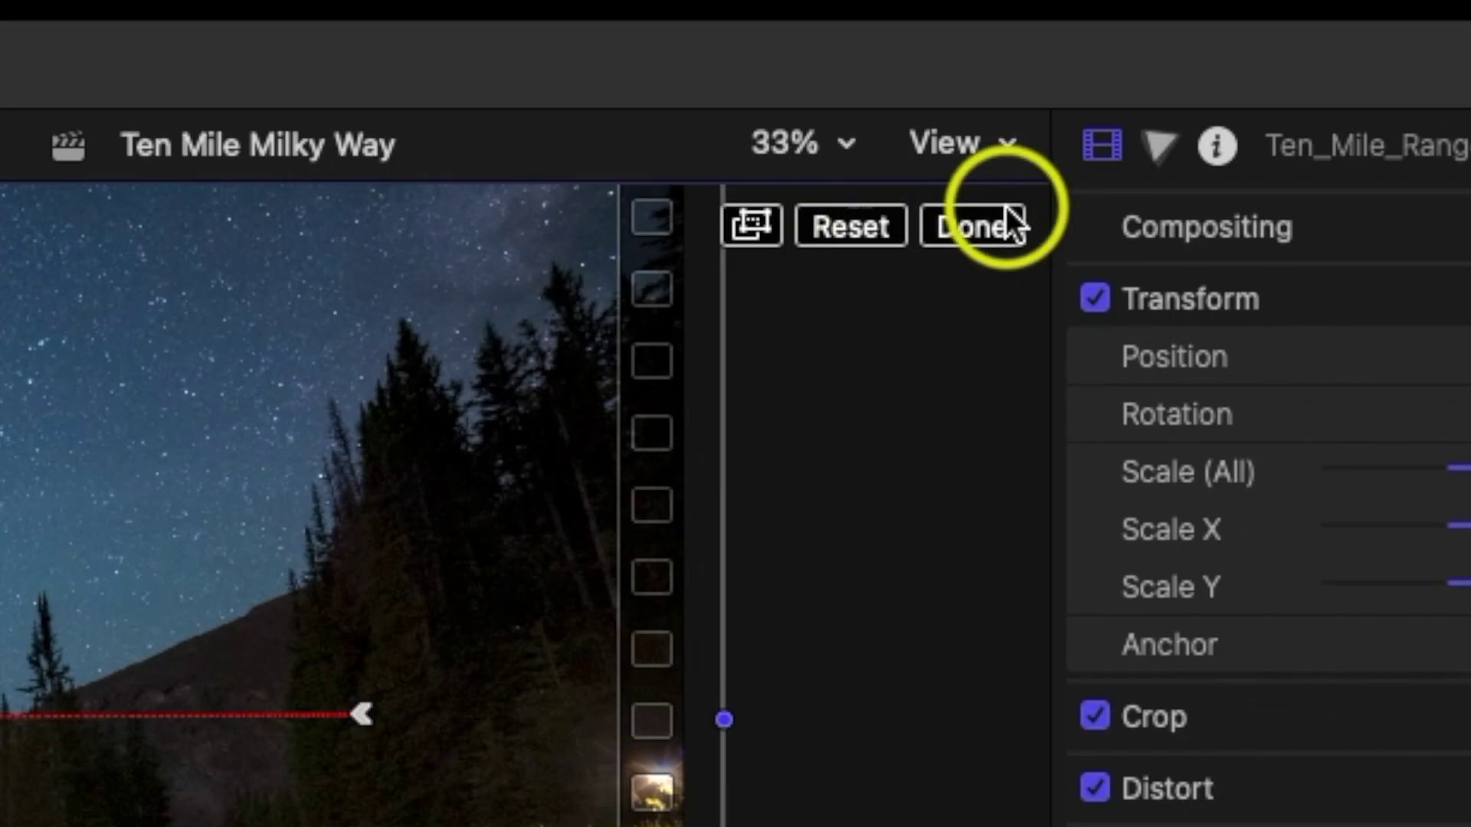
left_click(966, 228)
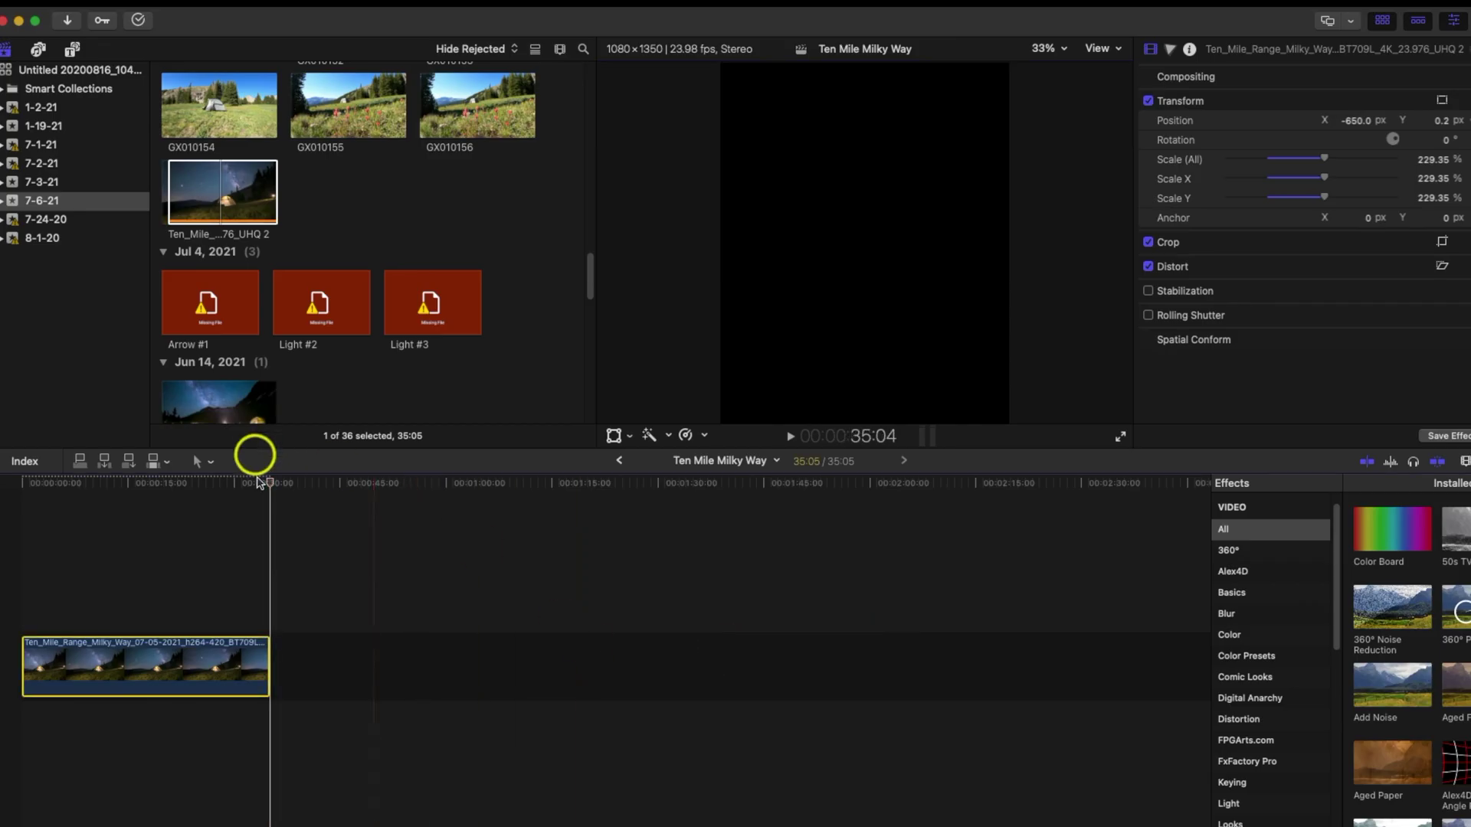
left_click_drag(269, 480, 19, 499)
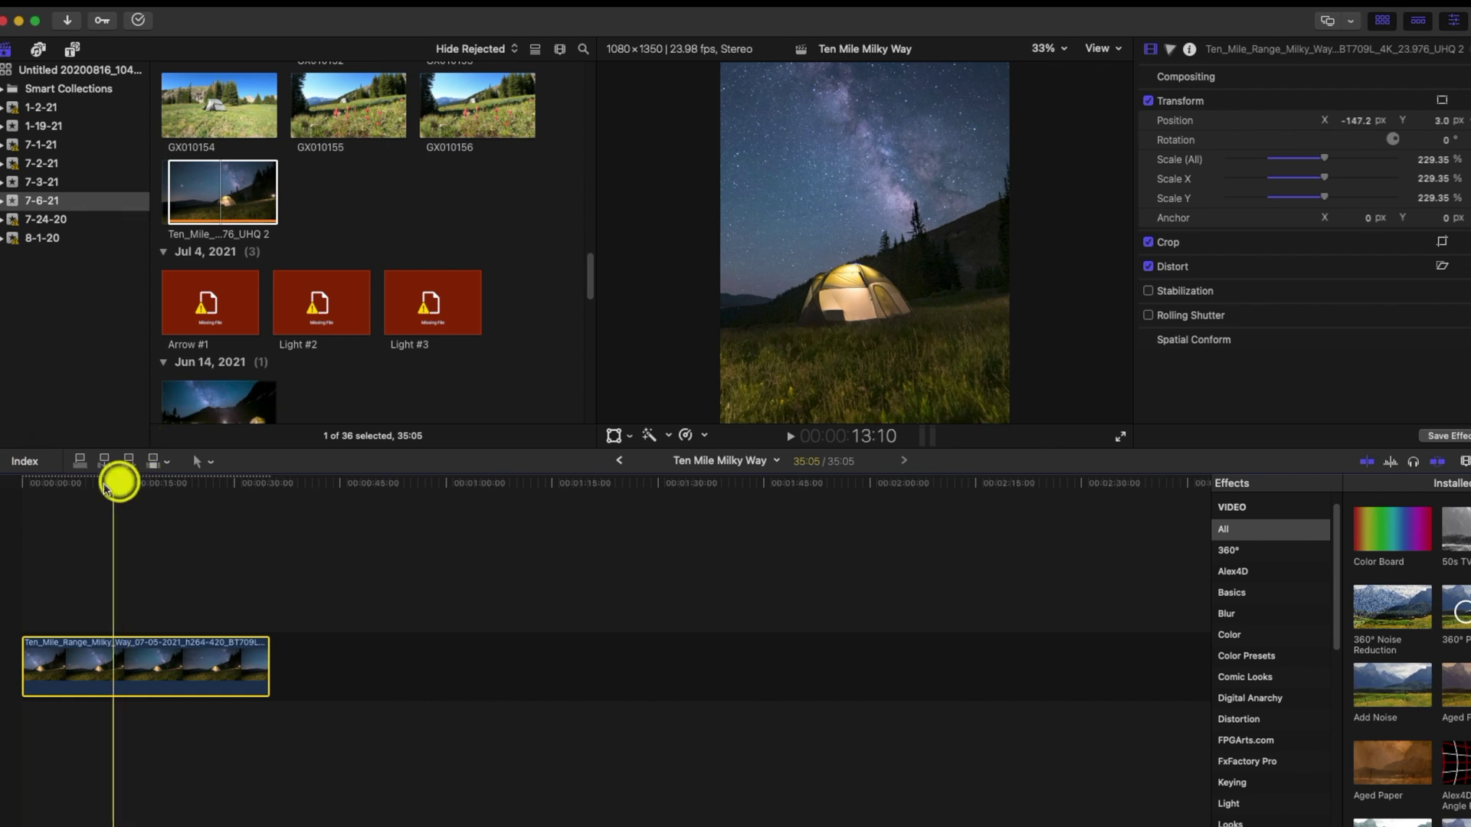
Return the playhead to the start and scroll the browser down to the music clips
left_click_drag(105, 488, 4, 501)
left_click_drag(589, 274, 590, 398)
Connect the In the Park music under the video, aligned to its start and end
left_click(237, 354)
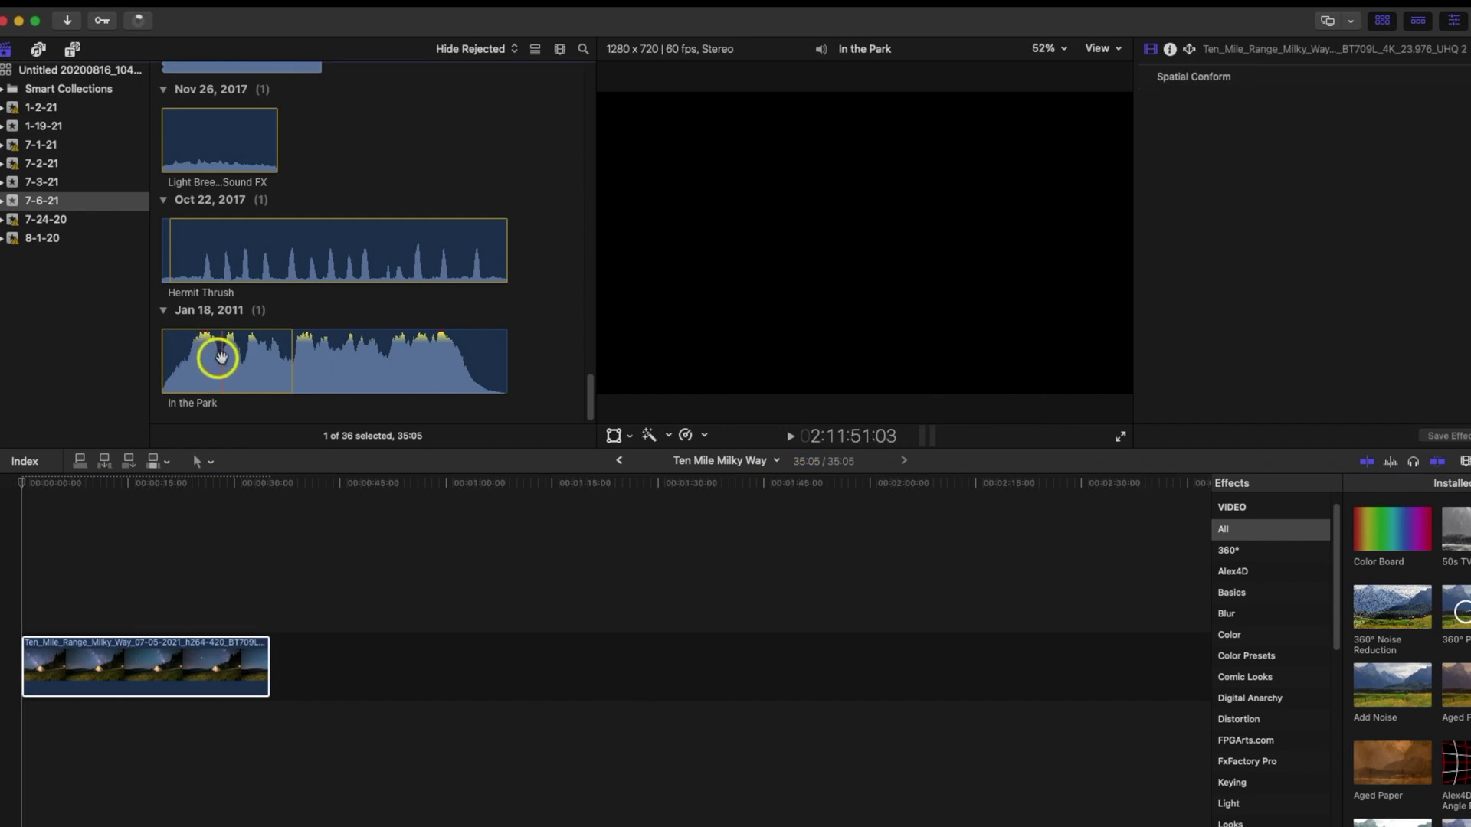
left_click_drag(217, 346, 25, 739)
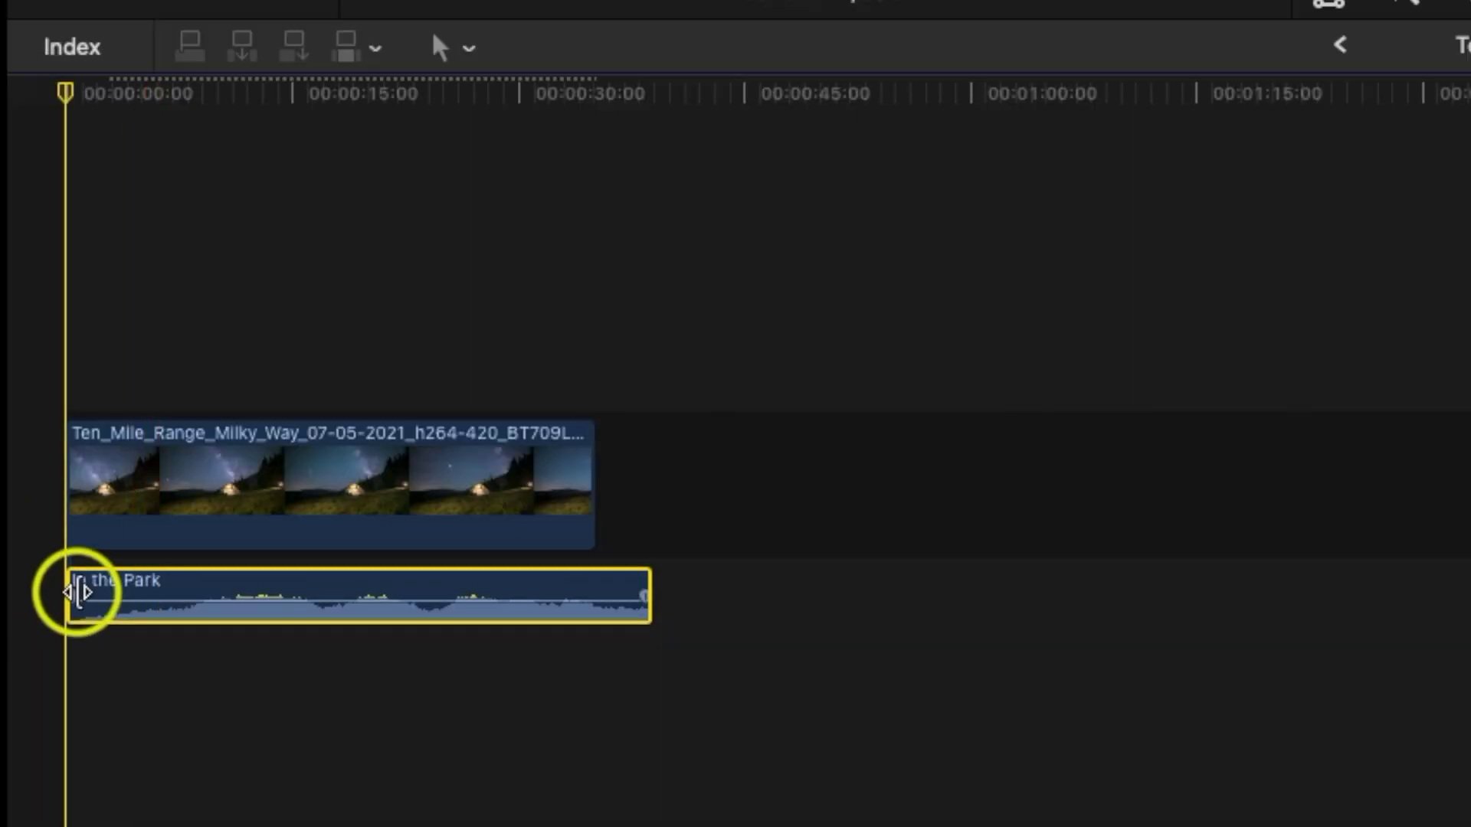
left_click_drag(69, 584, 108, 587)
left_click_drag(622, 594, 584, 596)
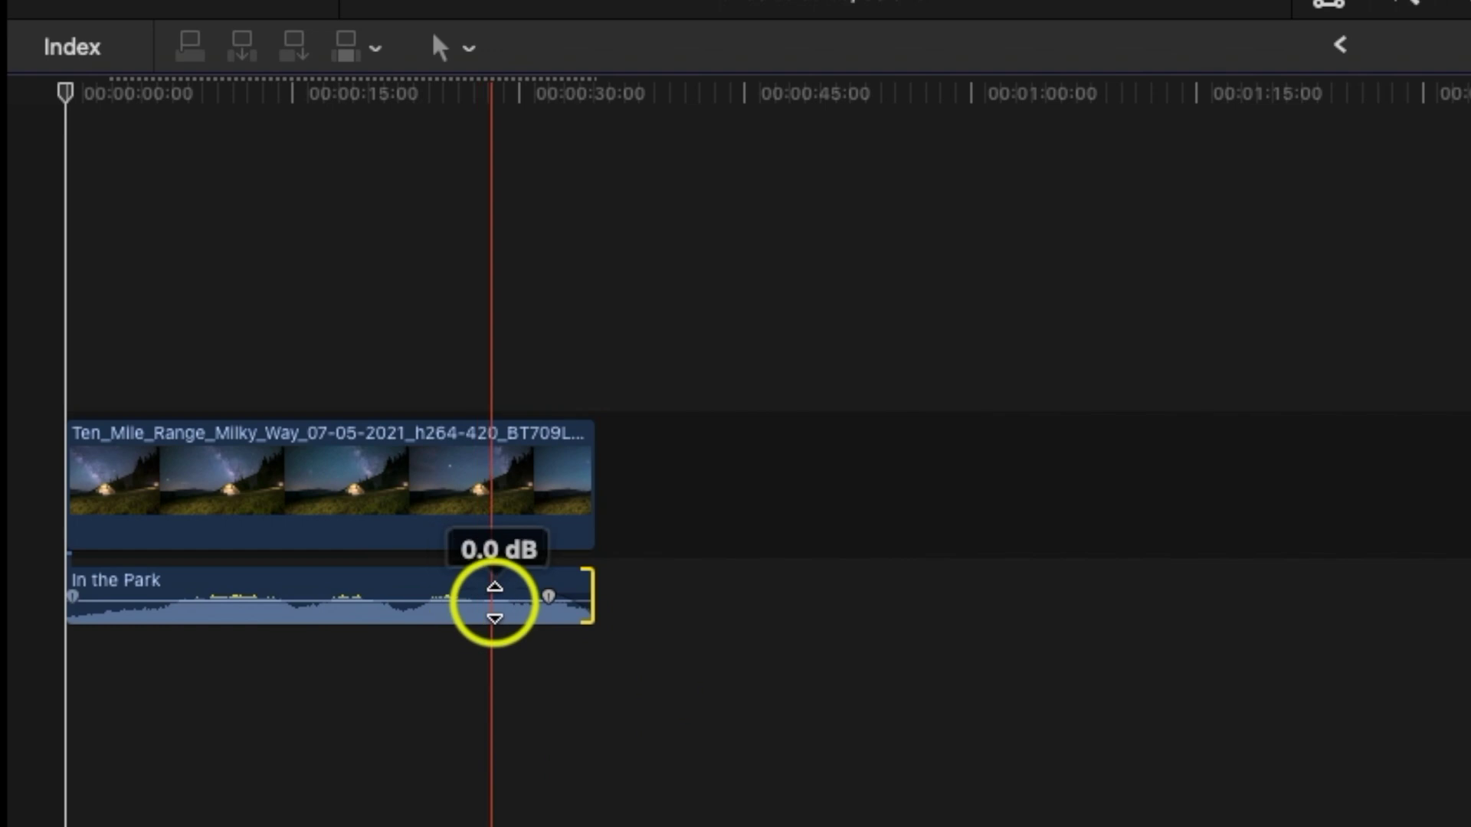
left_click(549, 597, "alt")
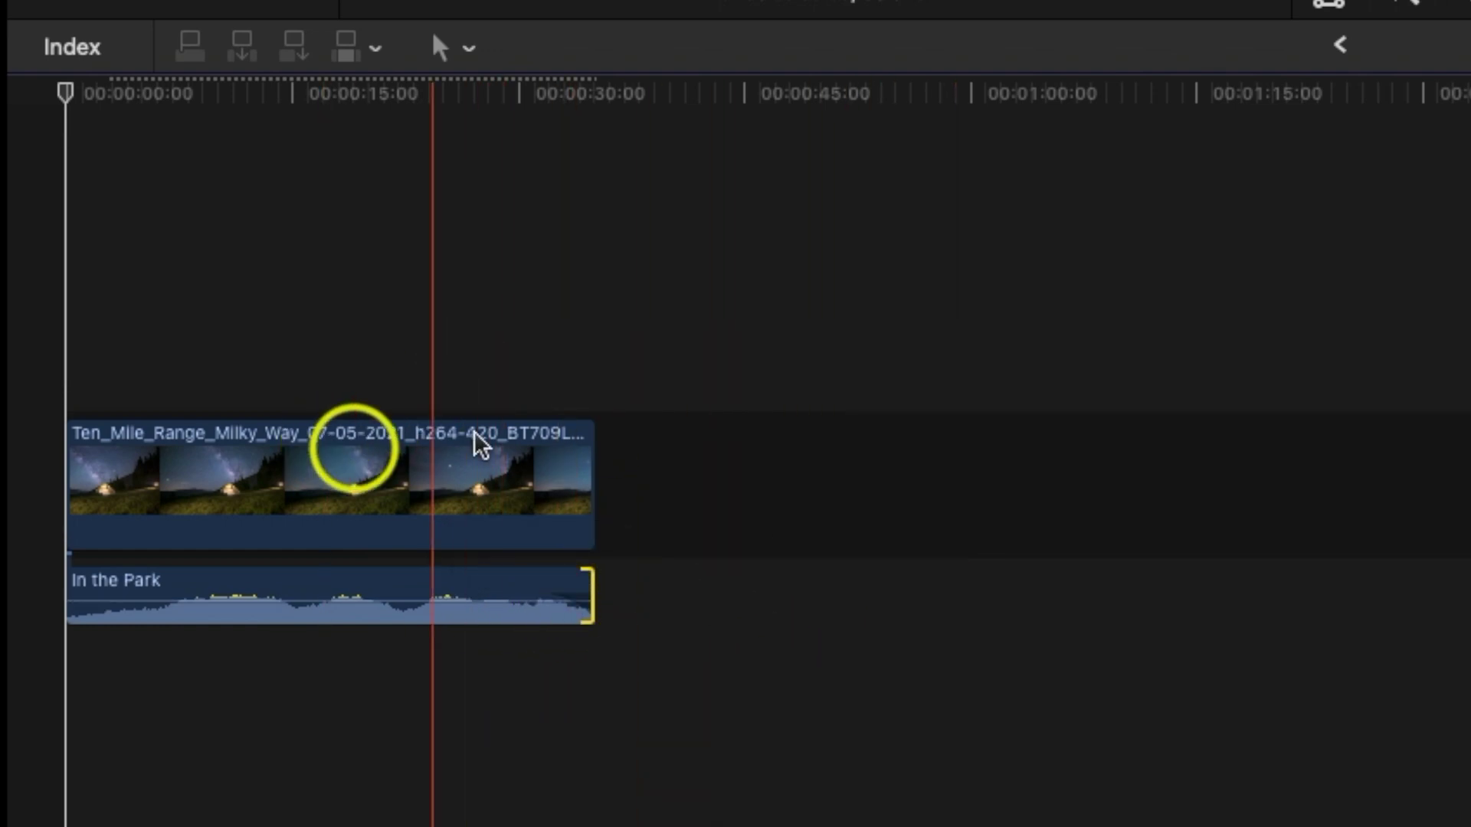
left_click(354, 484)
Add an opacity fade-out at the end of the Milky Way clip via its video animation
right_click(355, 484)
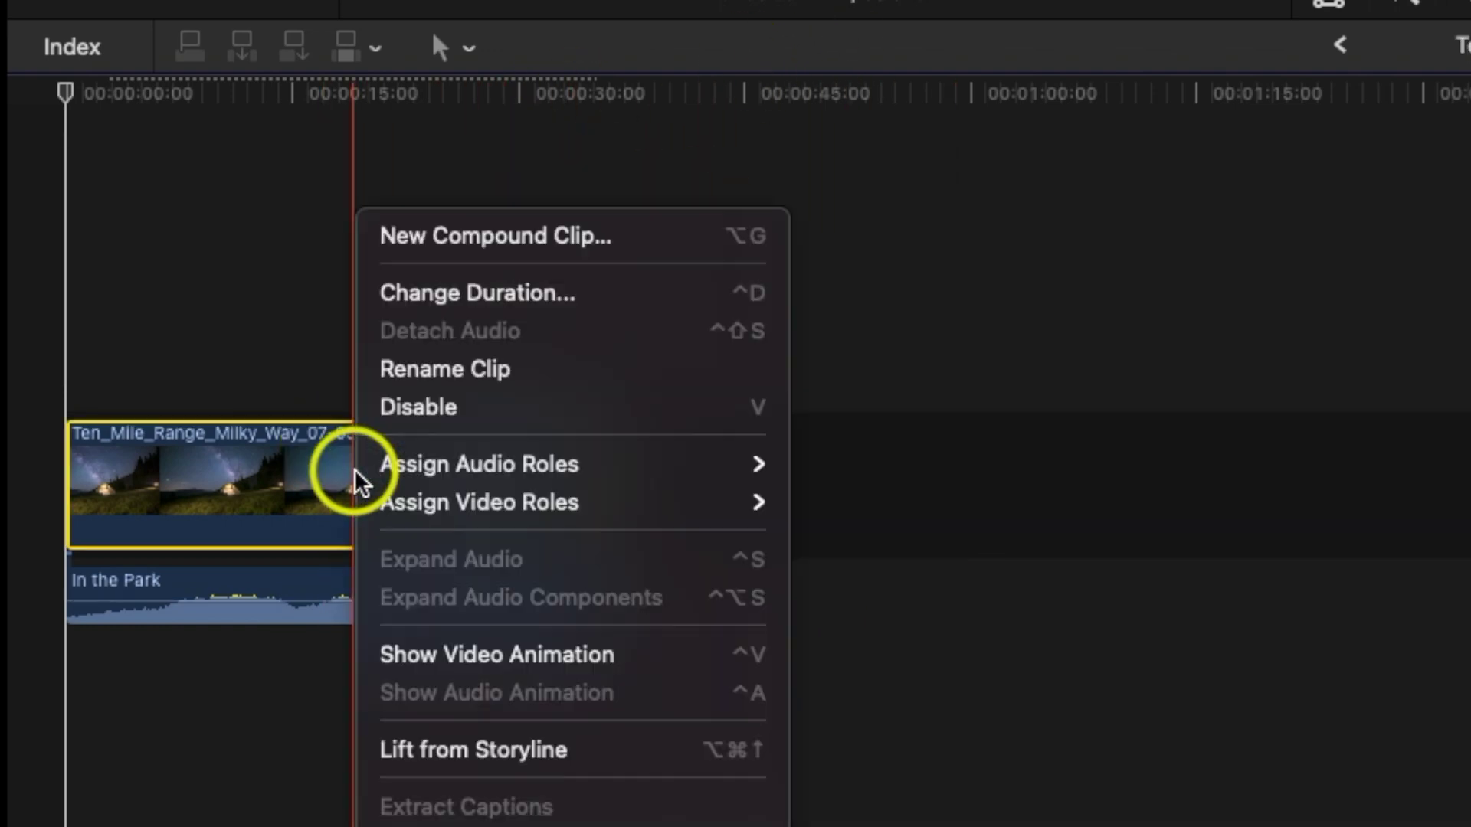
left_click(510, 664)
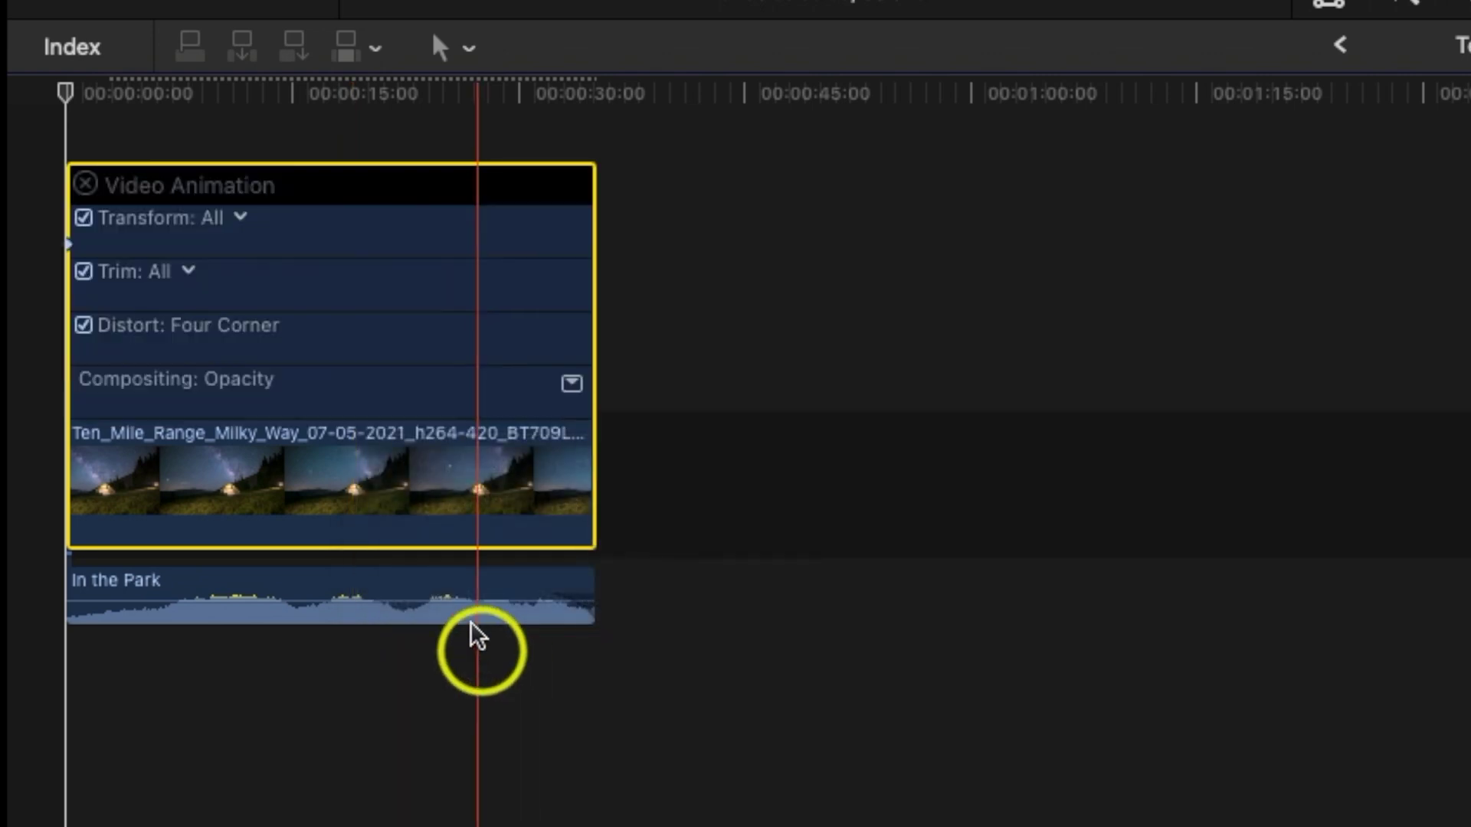
left_click(572, 381)
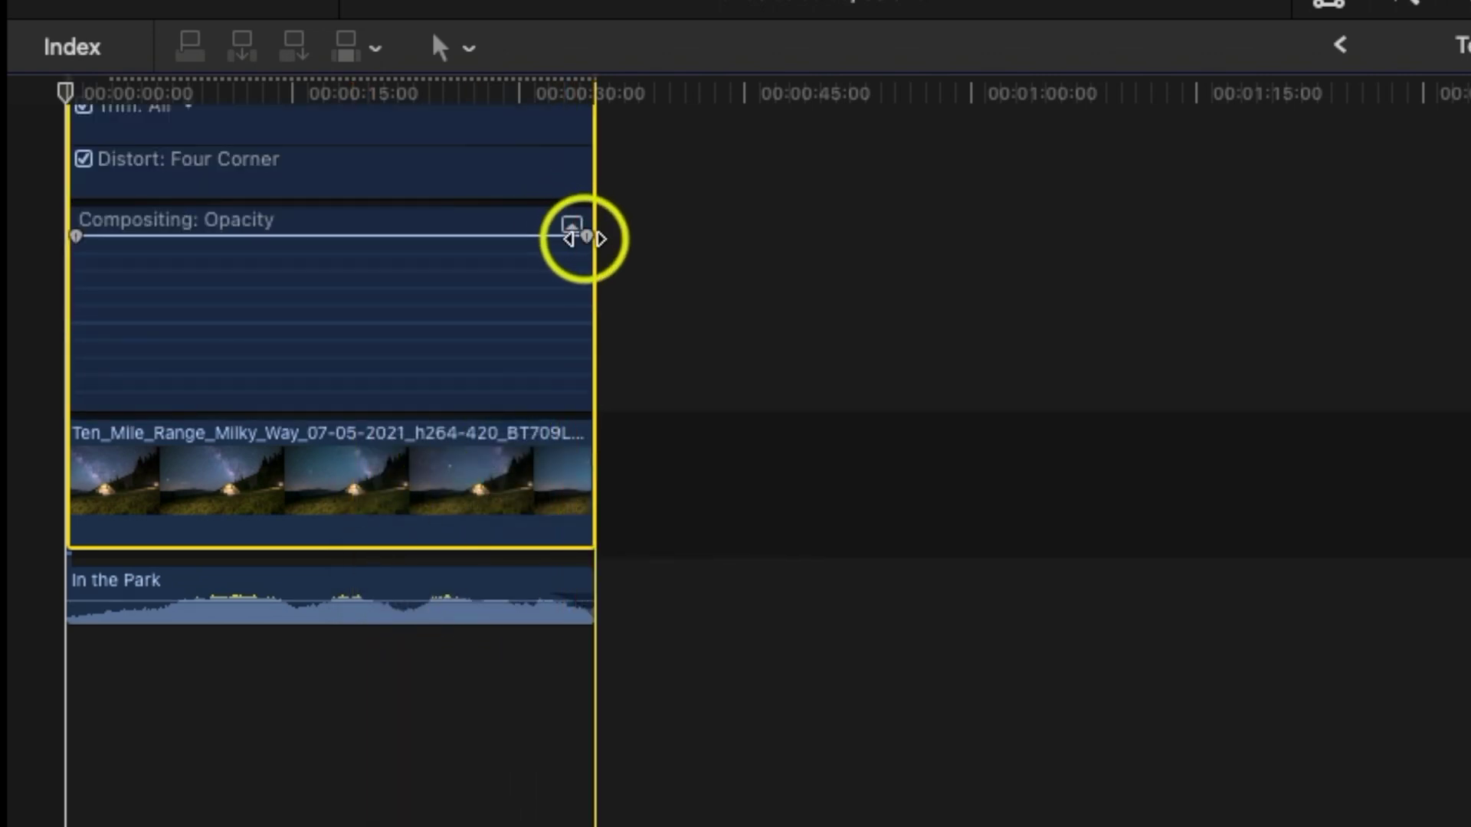
left_click_drag(581, 236, 558, 234)
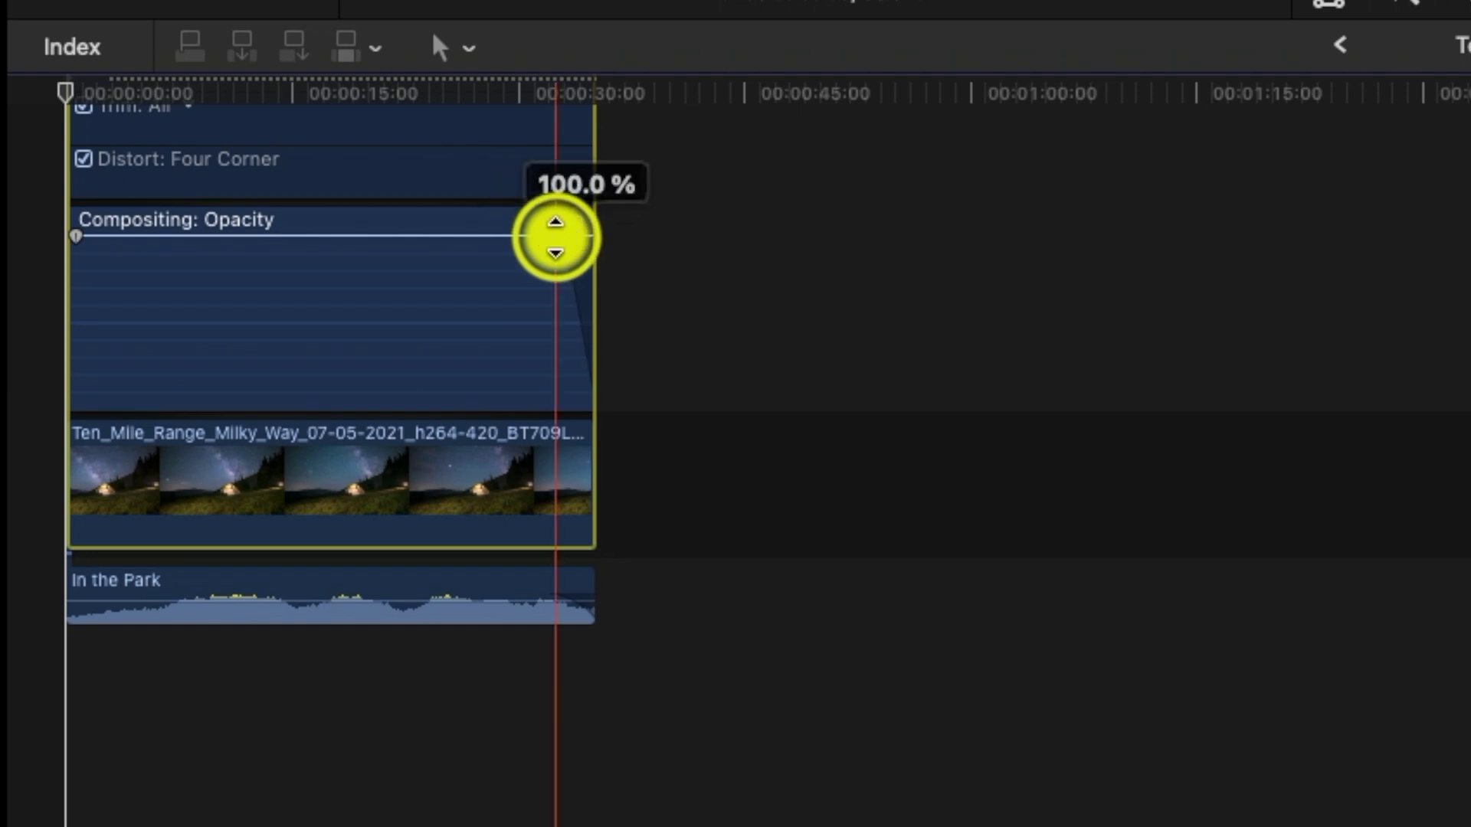
scroll(548, 245, "up", 3)
left_click(84, 193)
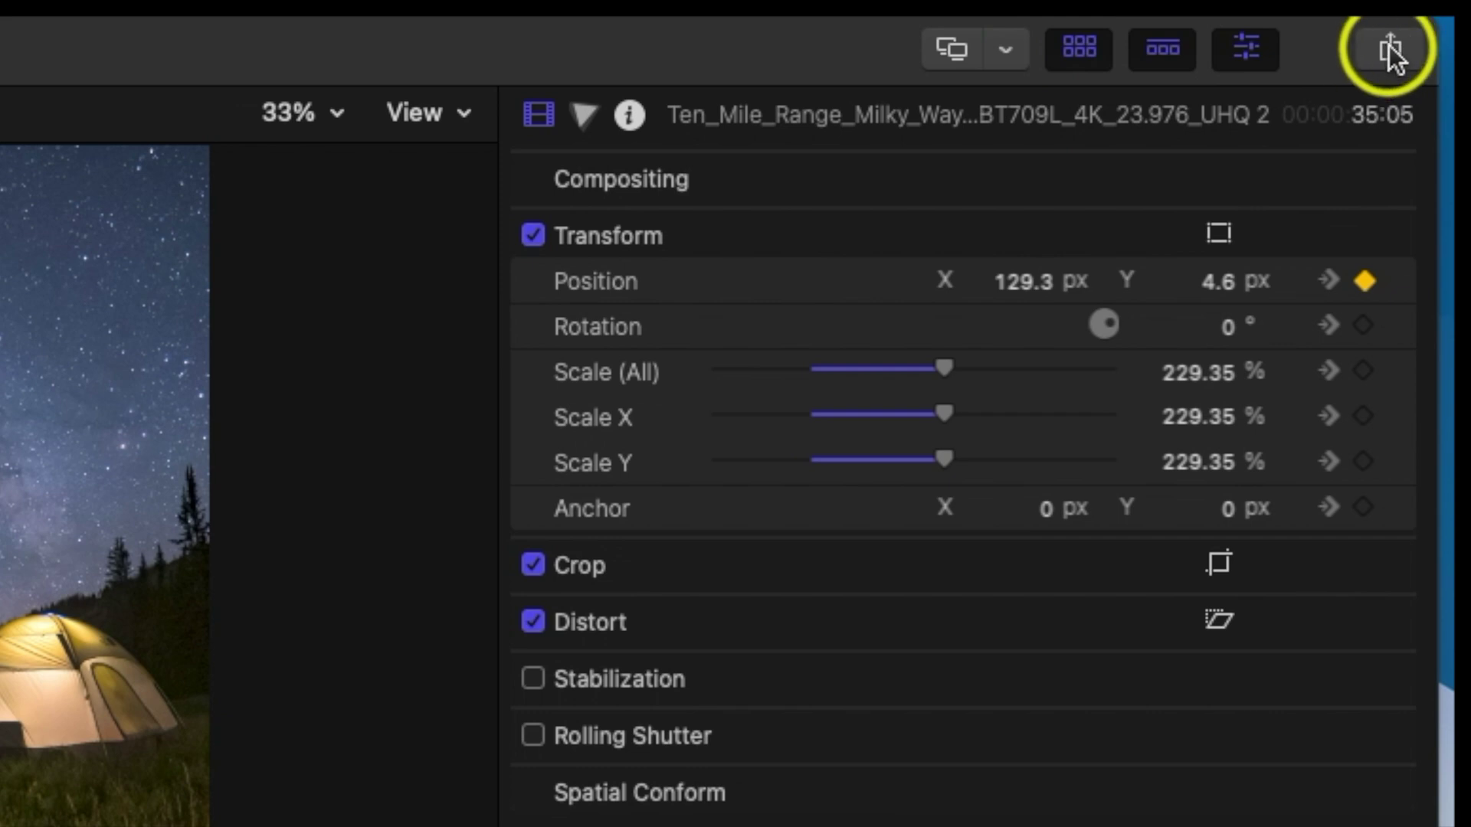
Export a Master File to the 04 YouTube Social Media folder on the Jan 2021 drive
left_click(1390, 50)
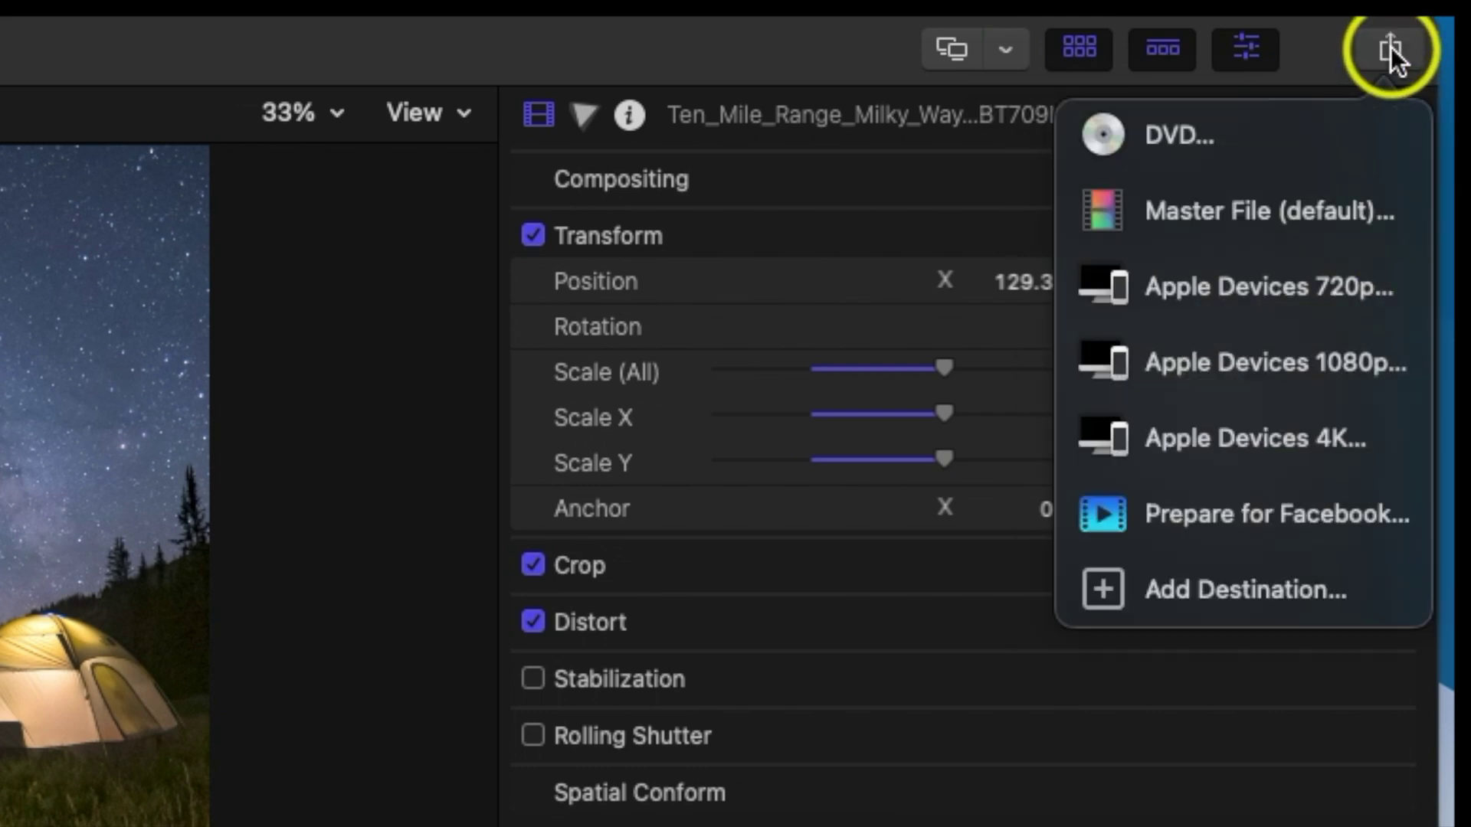
left_click(1198, 213)
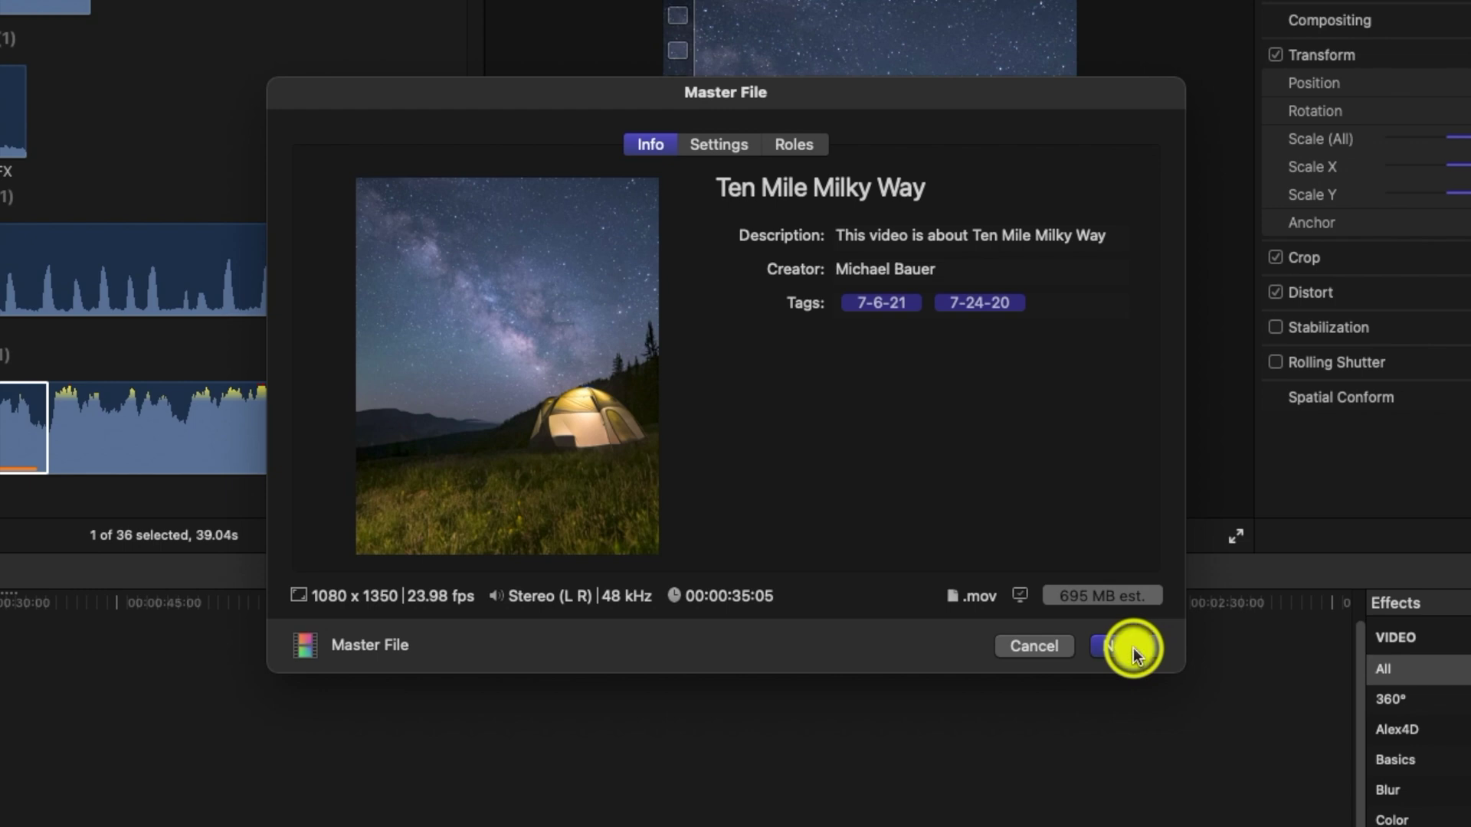
left_click(1132, 648)
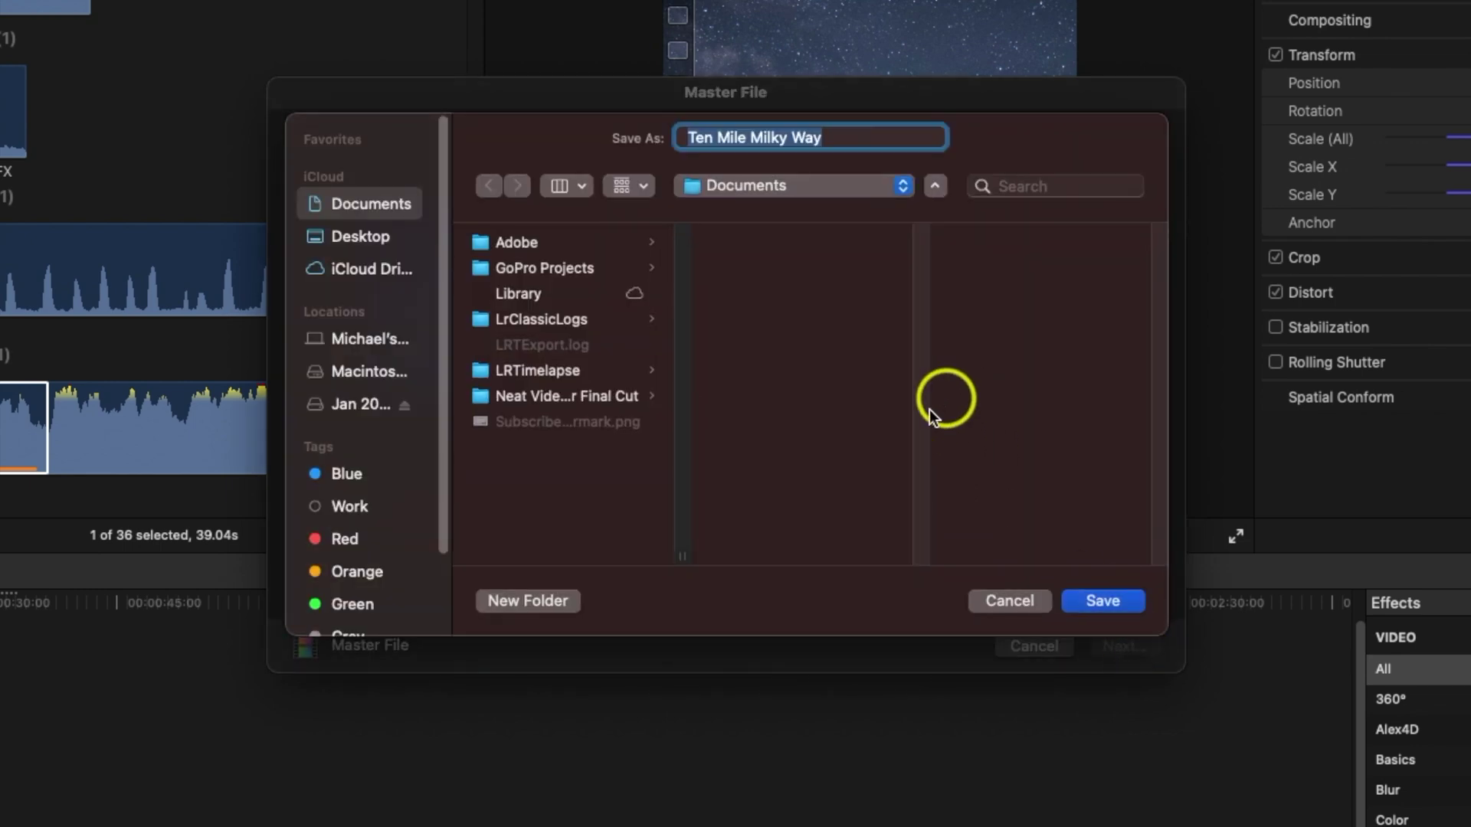
left_click(367, 404)
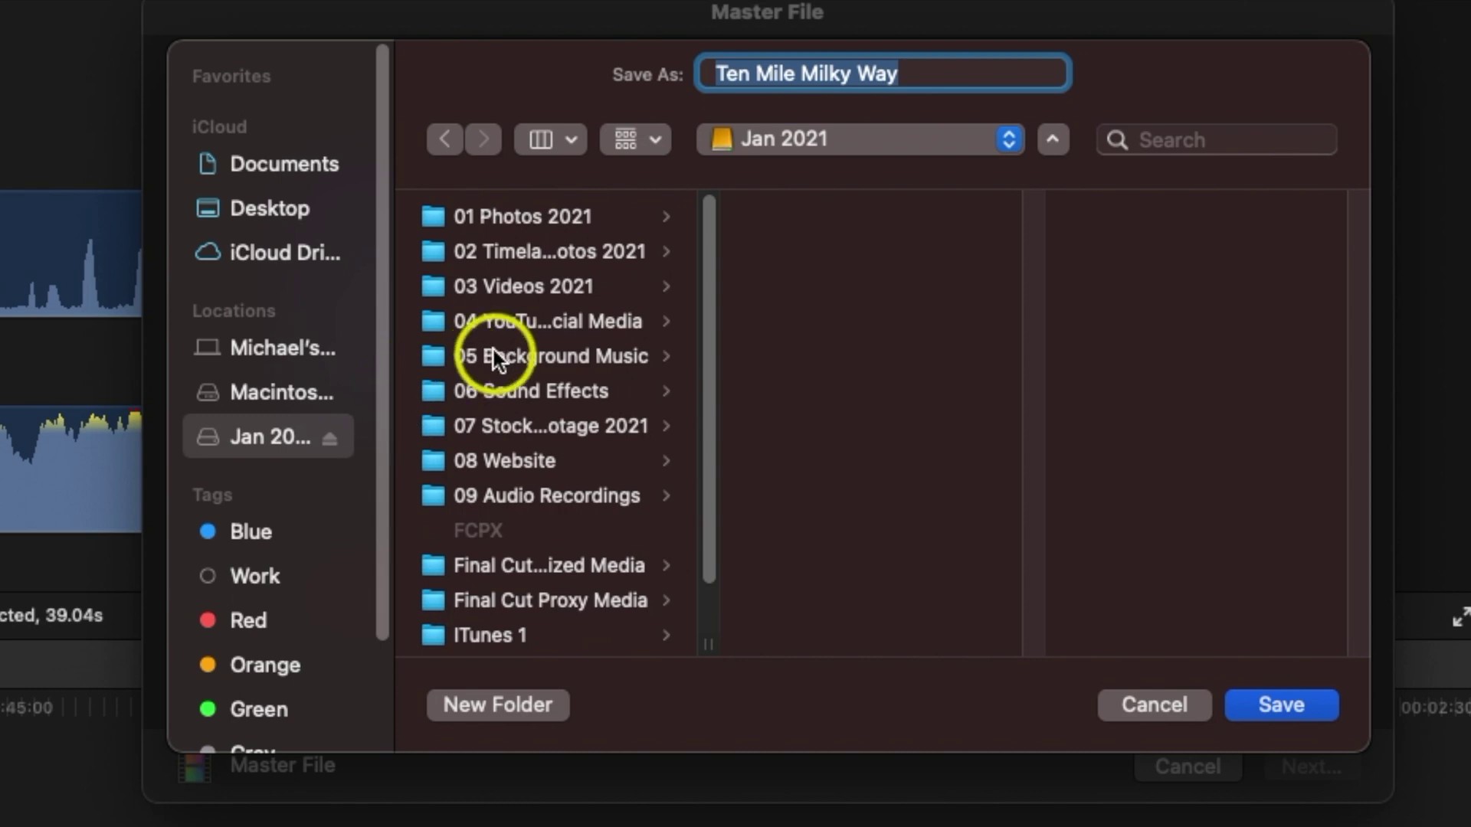
left_click(491, 324)
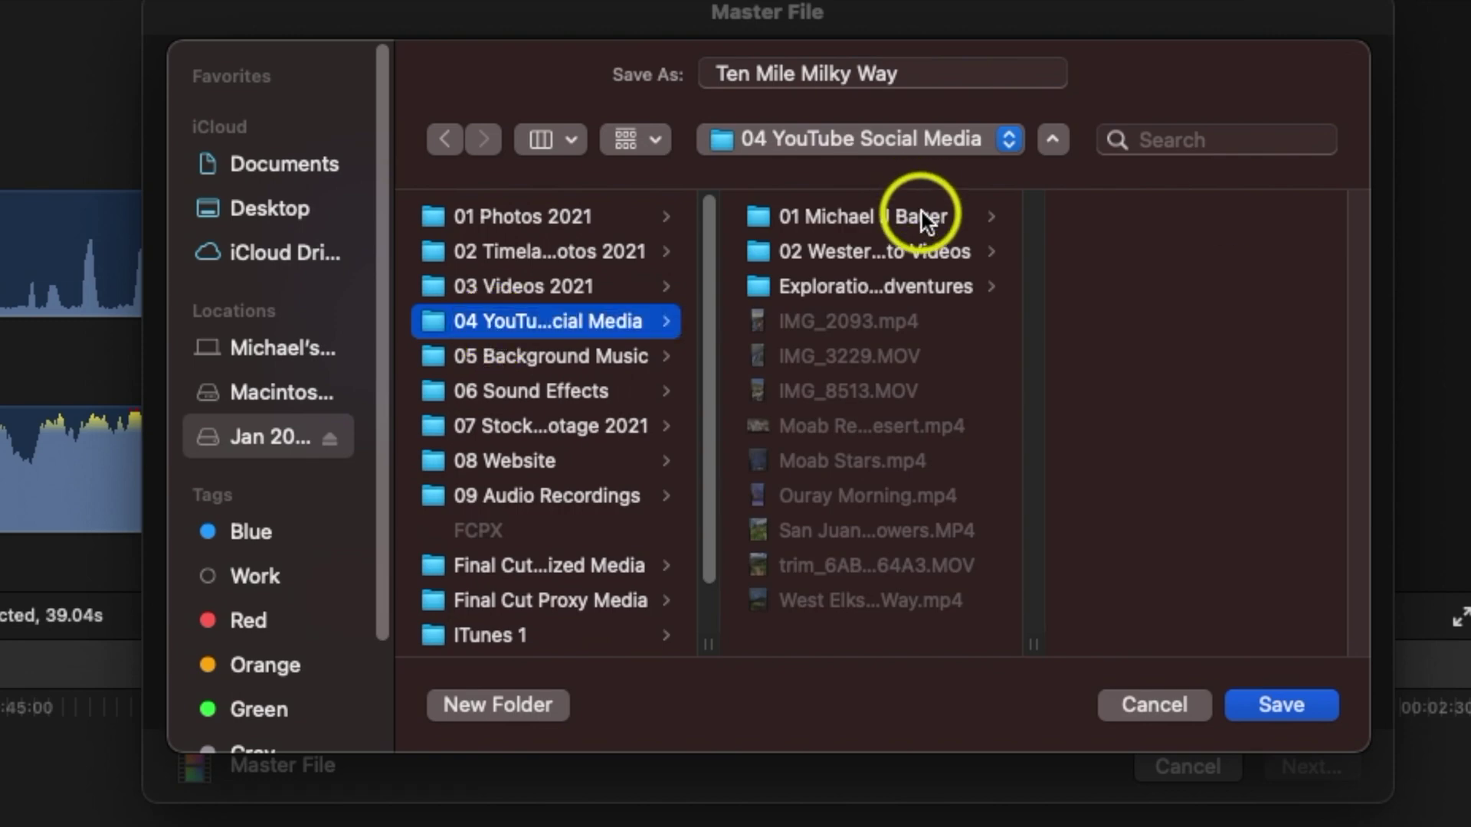
left_click(1281, 703)
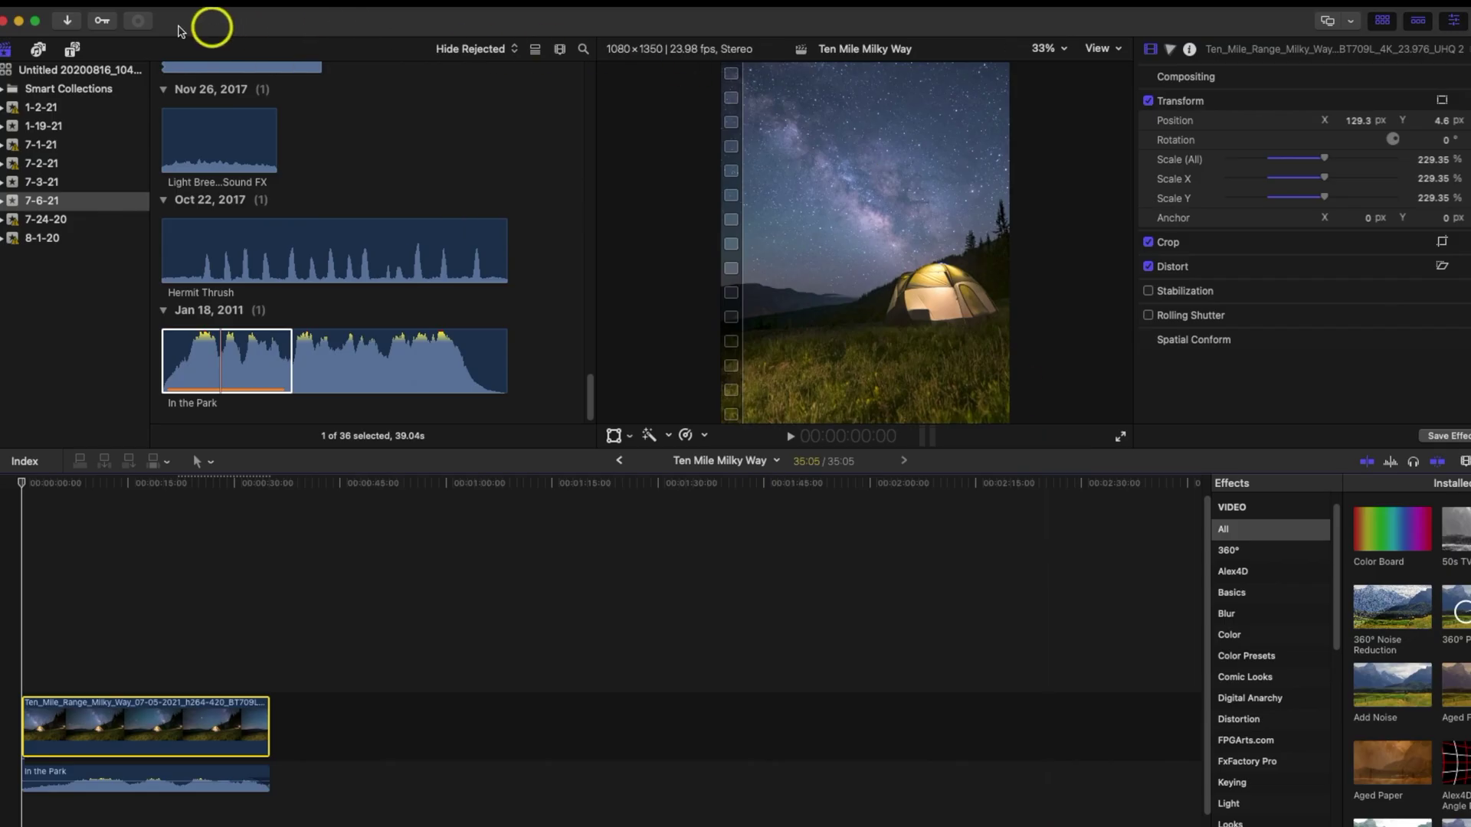